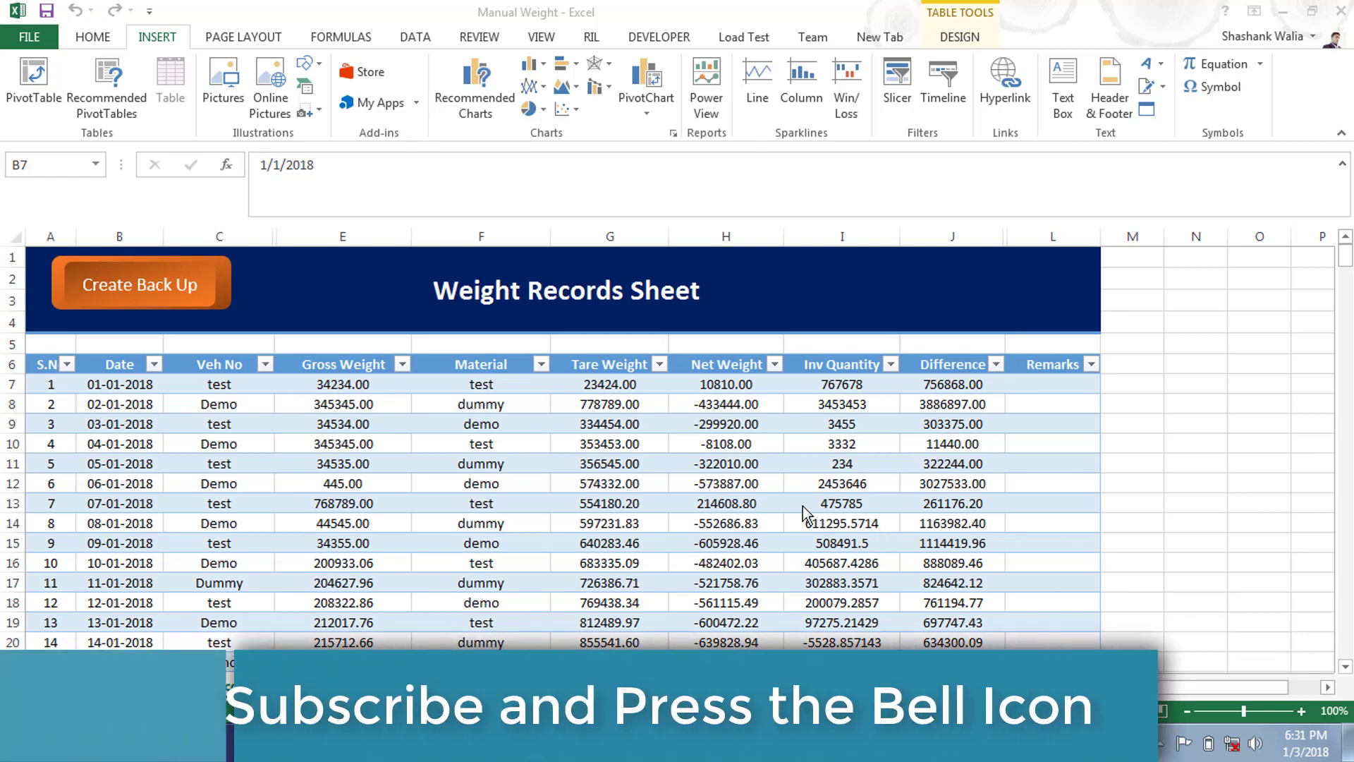
Review the column headers of the weight records table from Date across to Inv Quantity
left_click(111, 363)
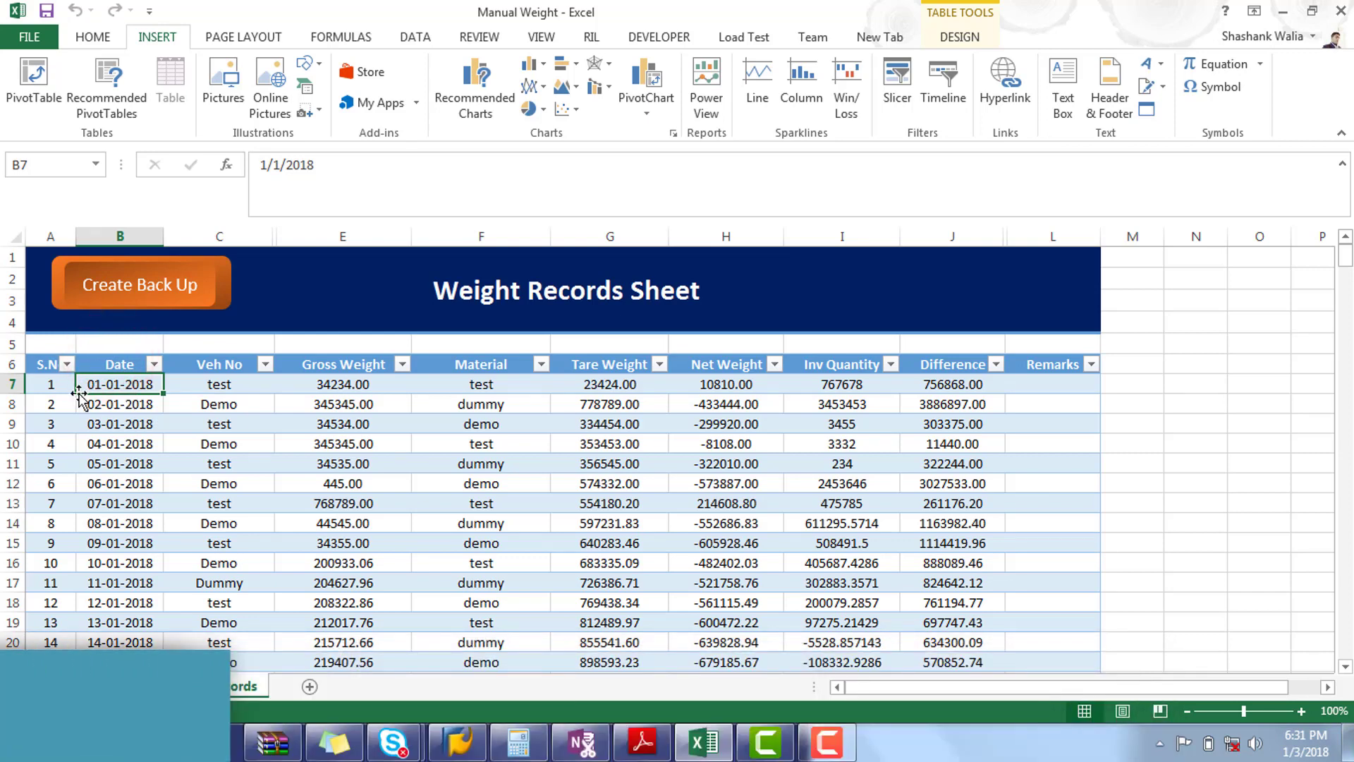
left_click(221, 363)
key("Right")
key("Right")
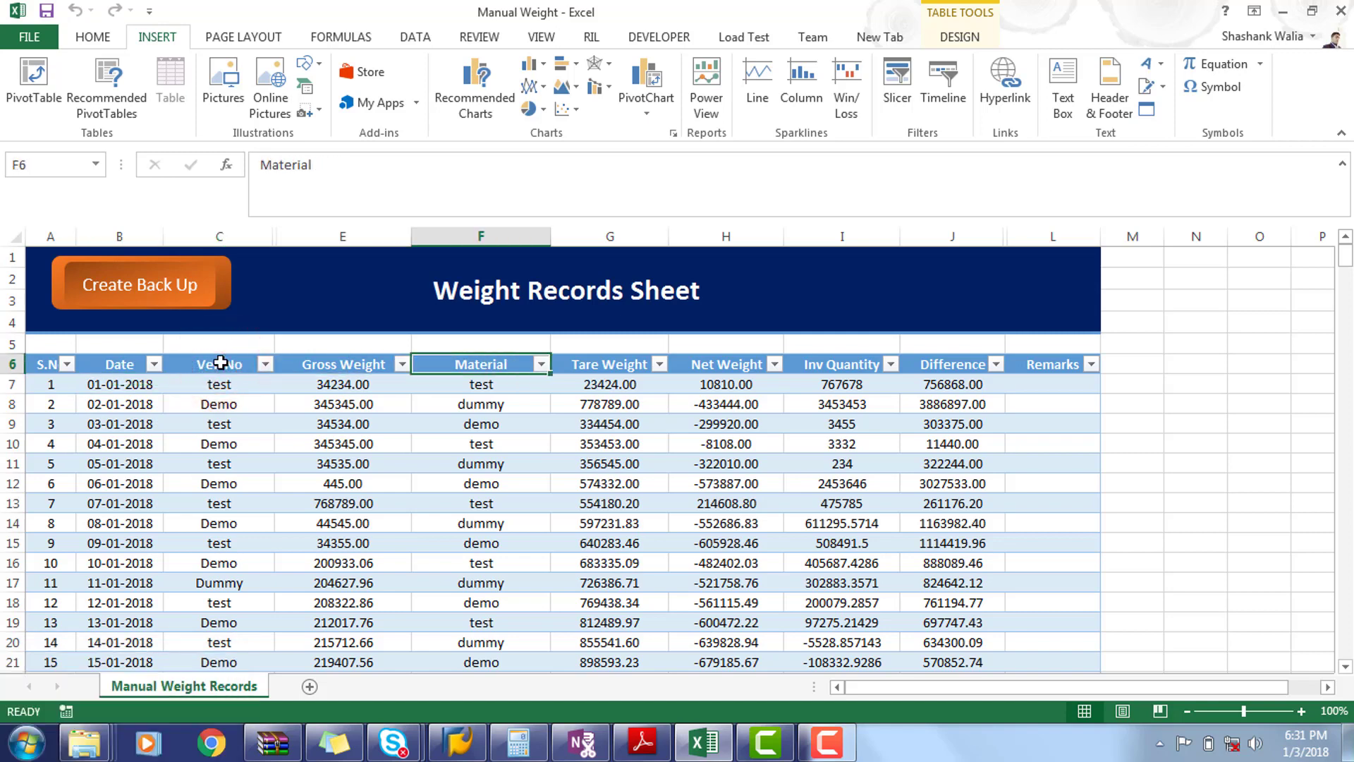
key("Right")
key("Right")
key("Right")
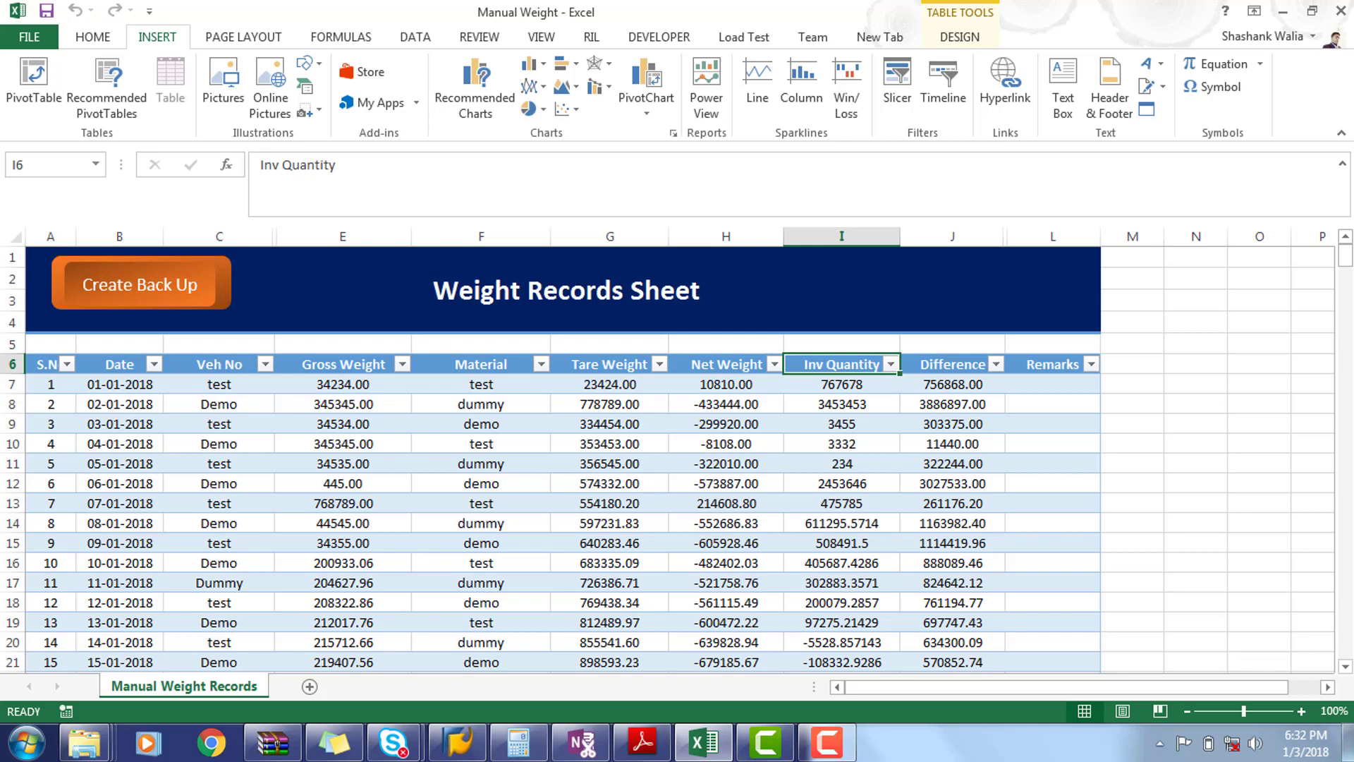
Create a PivotTable on a new worksheet from the whole weight records table, Table1
left_click(98, 404)
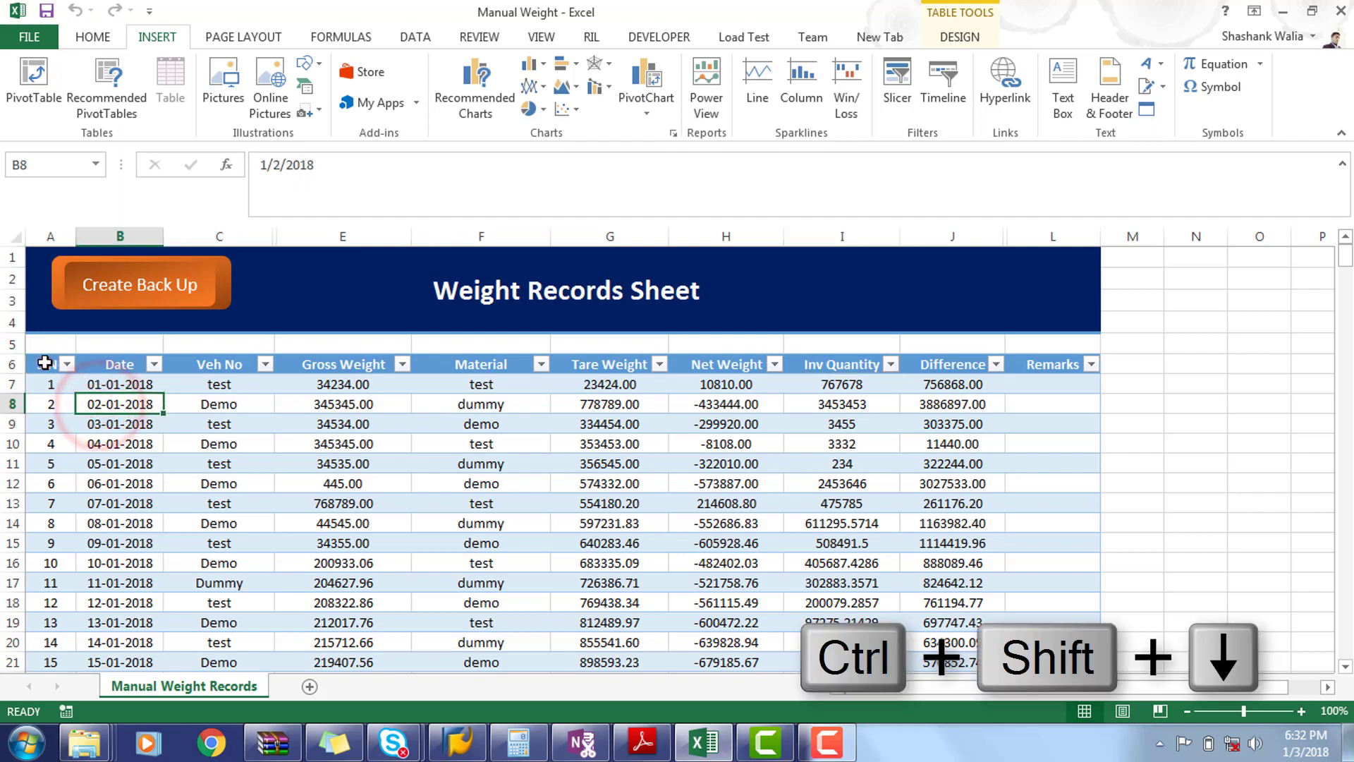
left_click(44, 363)
key("ctrl+shift+Down")
key("ctrl+shift+Right")
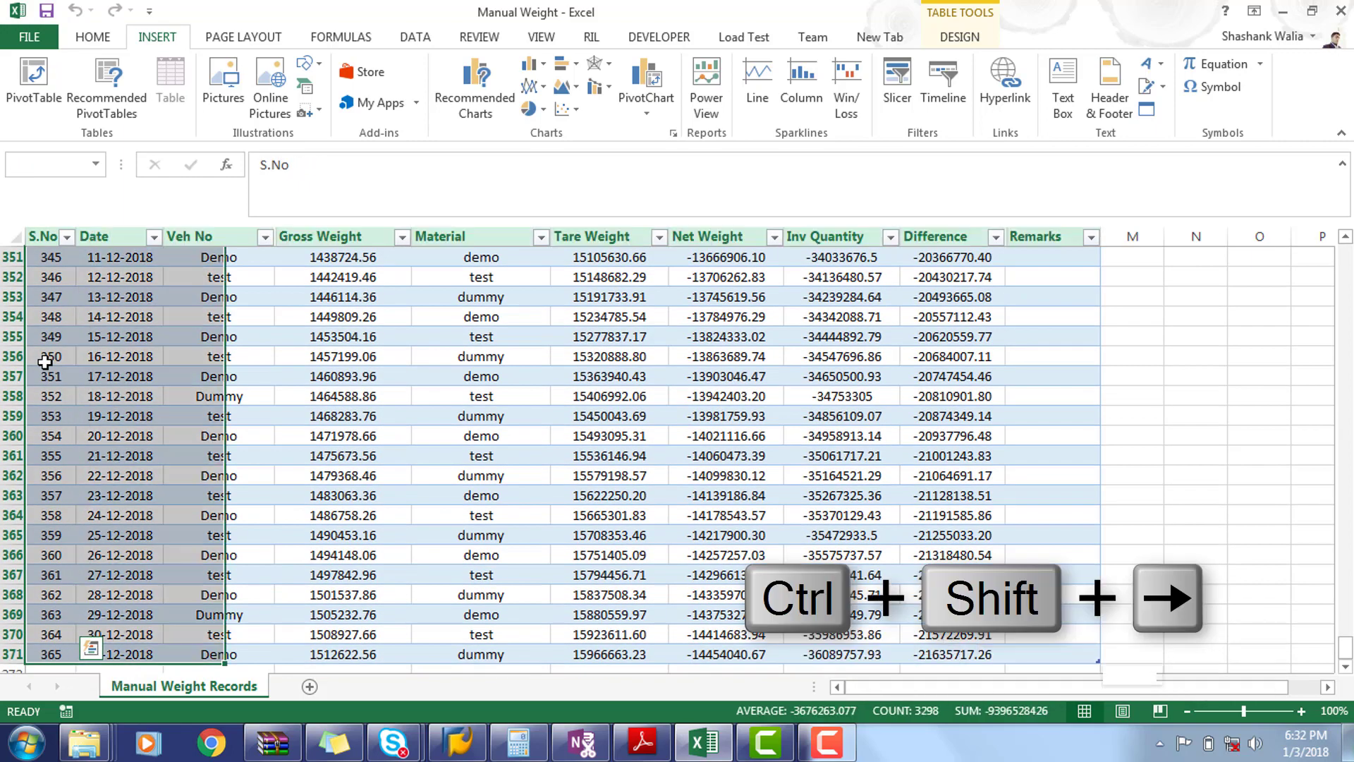
left_click(34, 113)
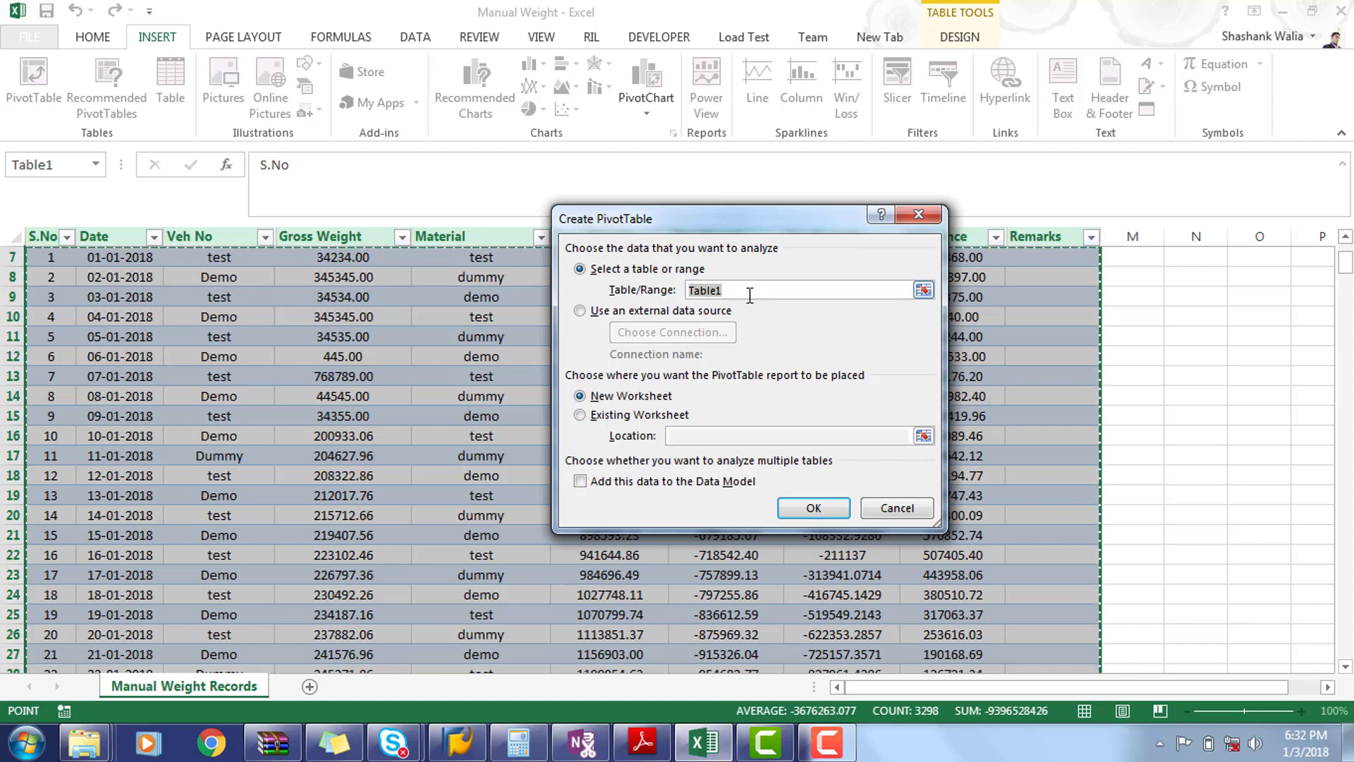
left_click(812, 502)
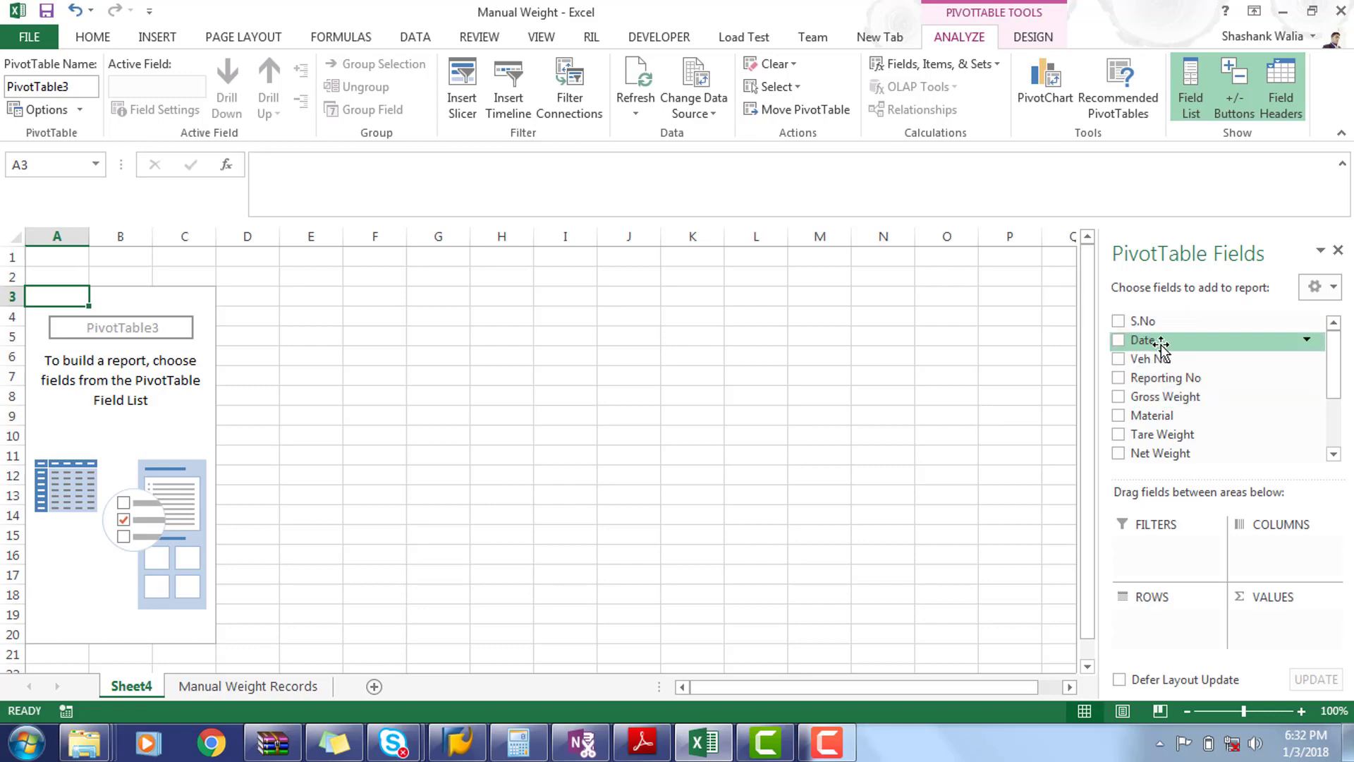
Add the Date, Veh No and Gross Weight fields to the PivotTable
left_click(1118, 340)
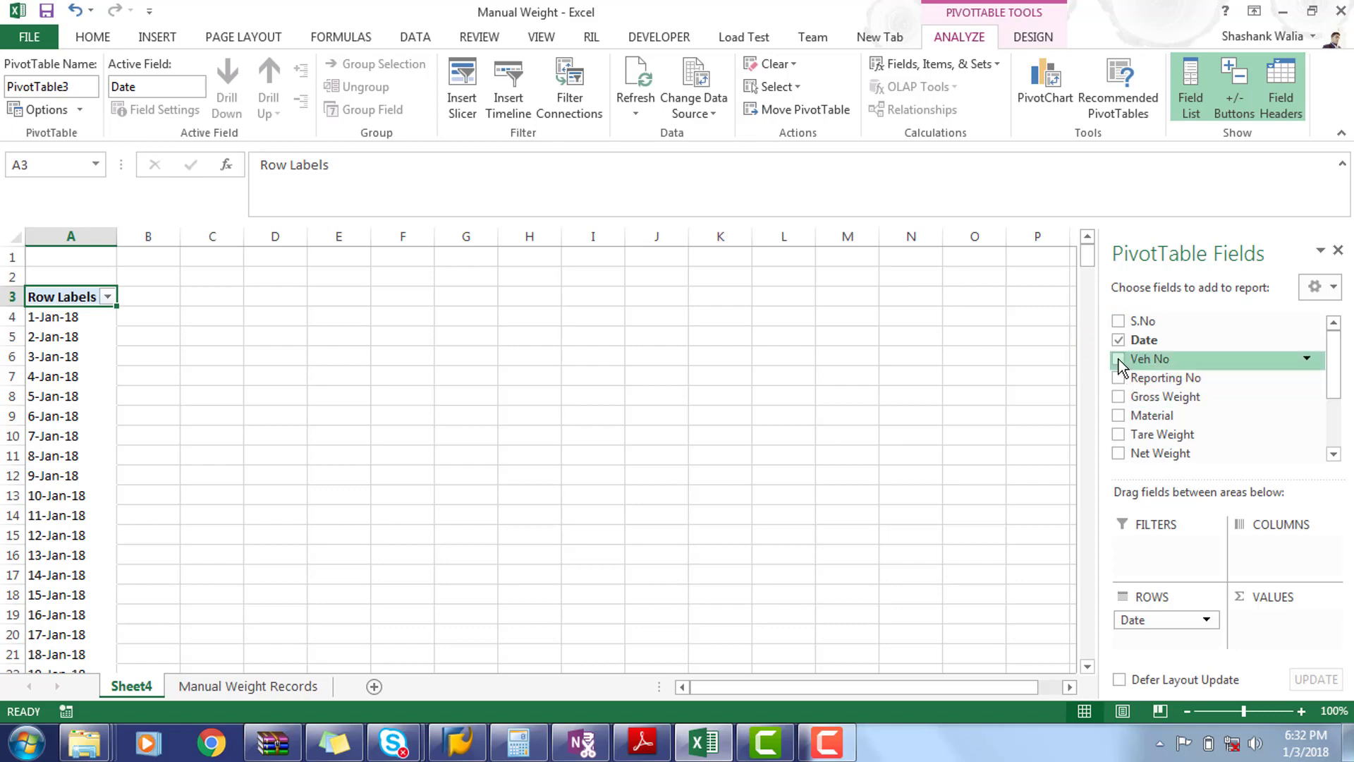
left_click(1120, 360)
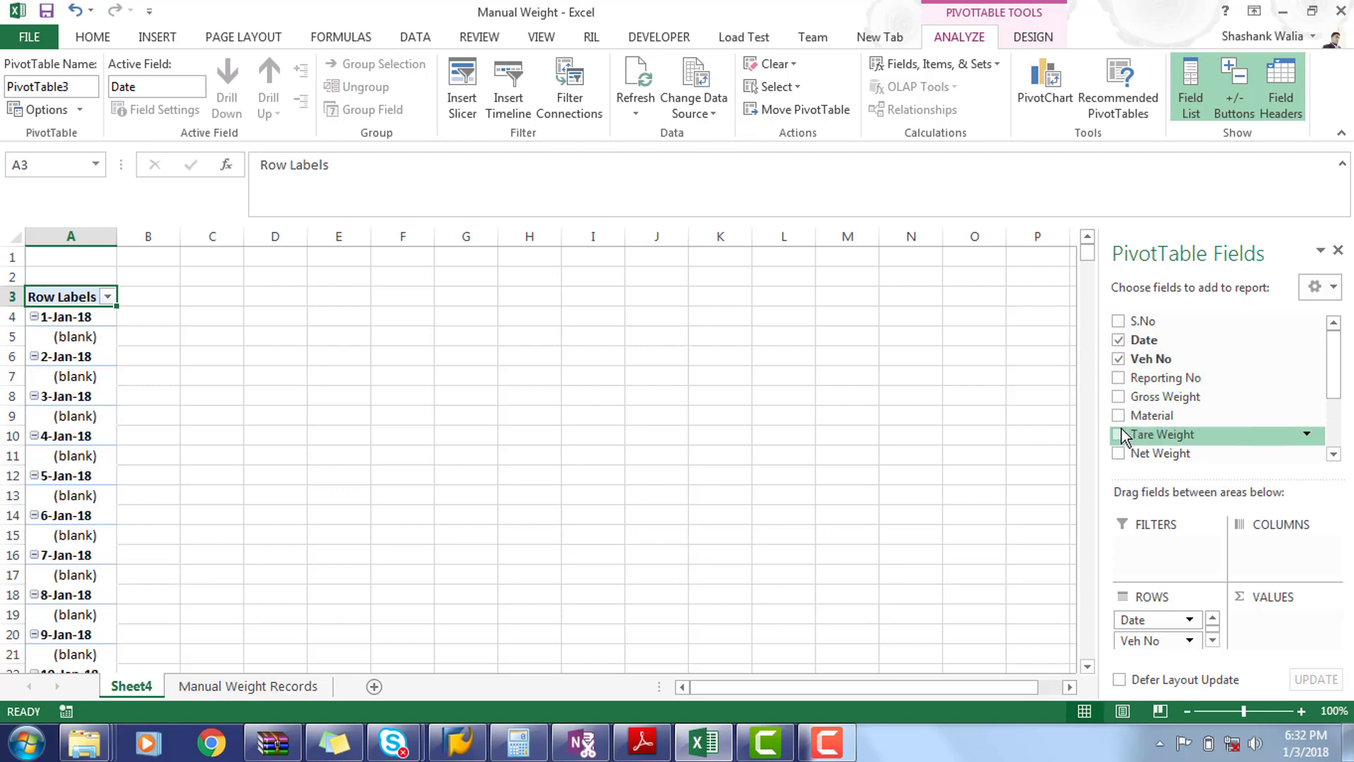
left_click(1119, 397)
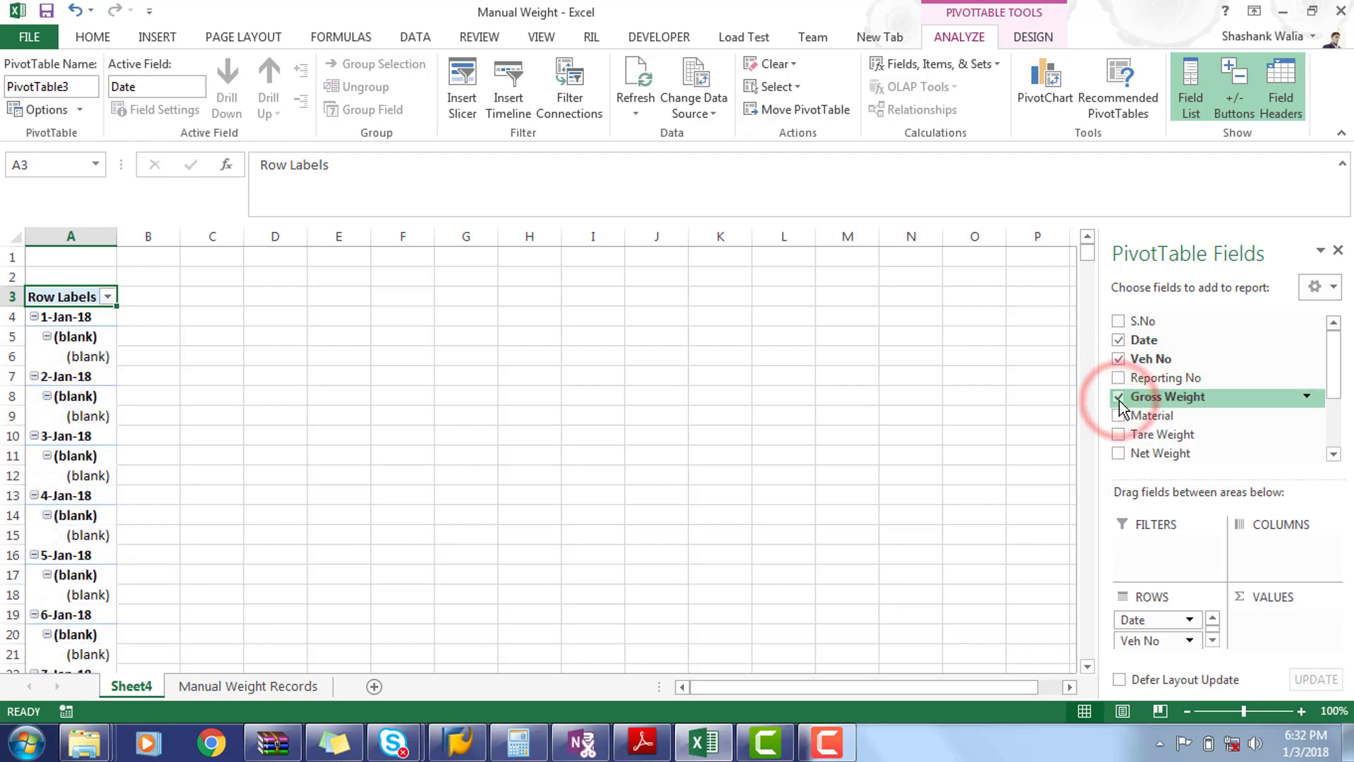
Insert a timeline for the Date field of the PivotTable
left_click(794, 400)
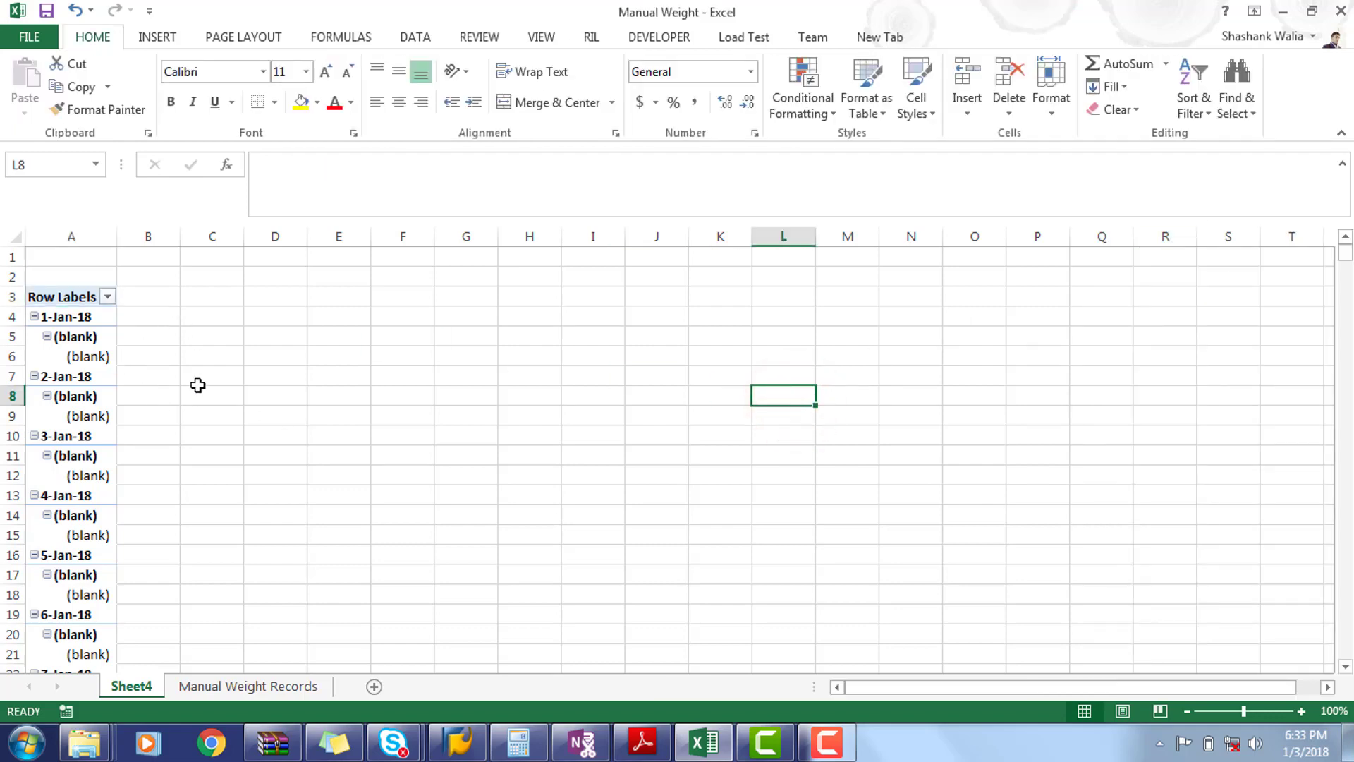
left_click(103, 342)
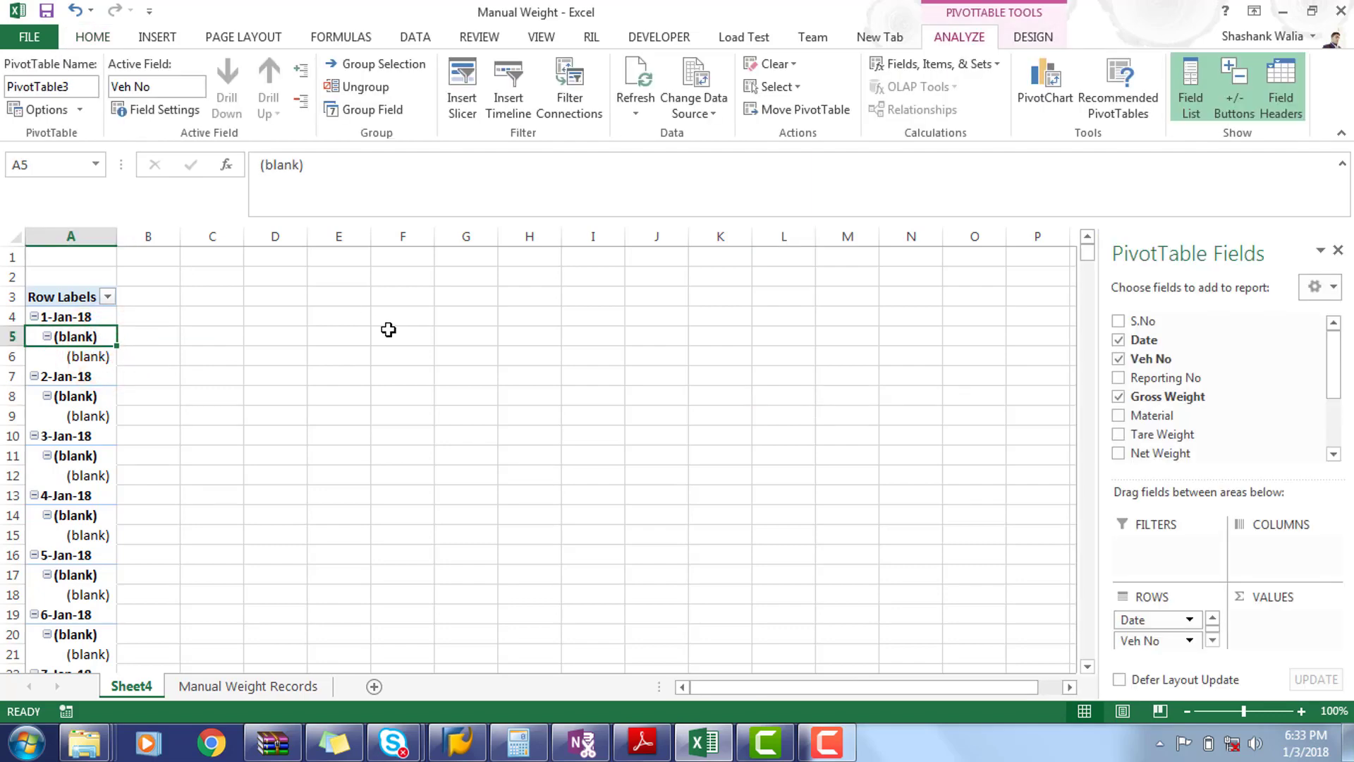
left_click(511, 95)
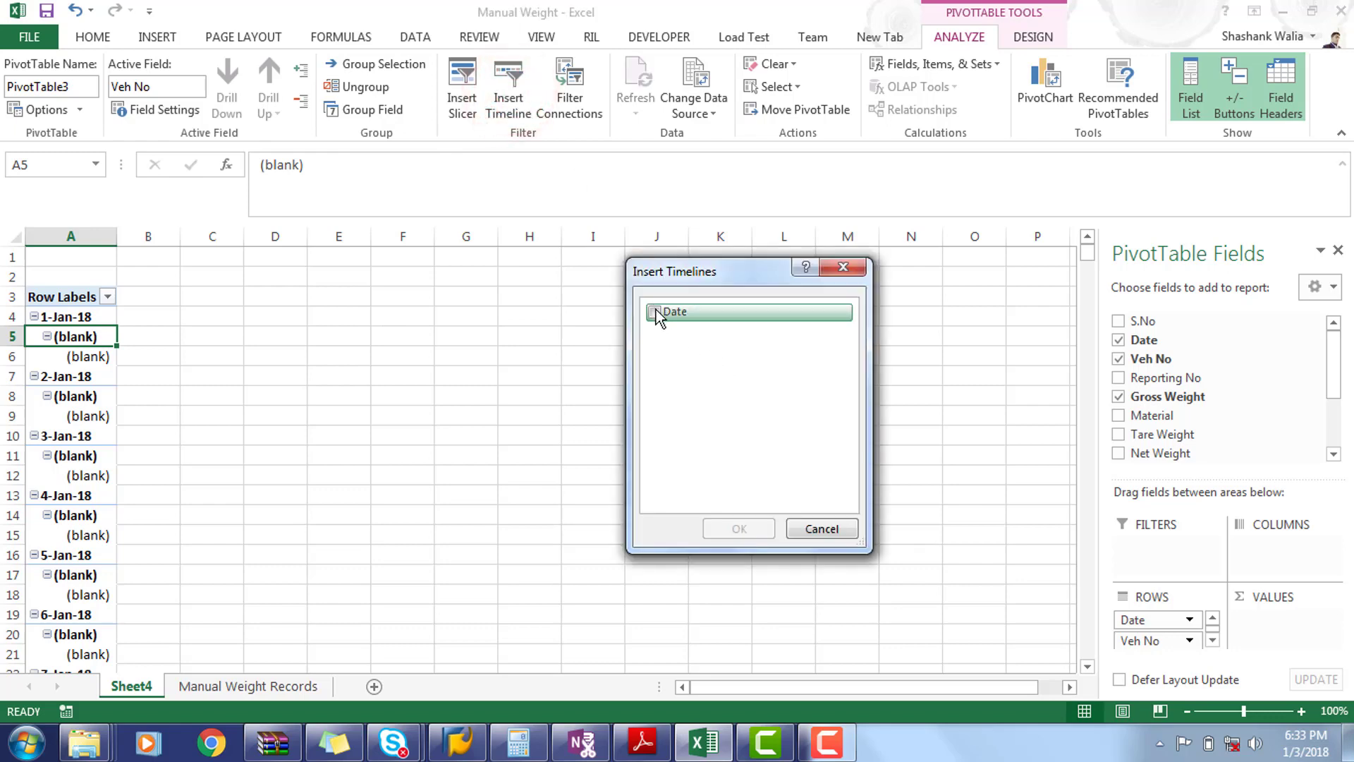
left_click(654, 312)
left_click(742, 527)
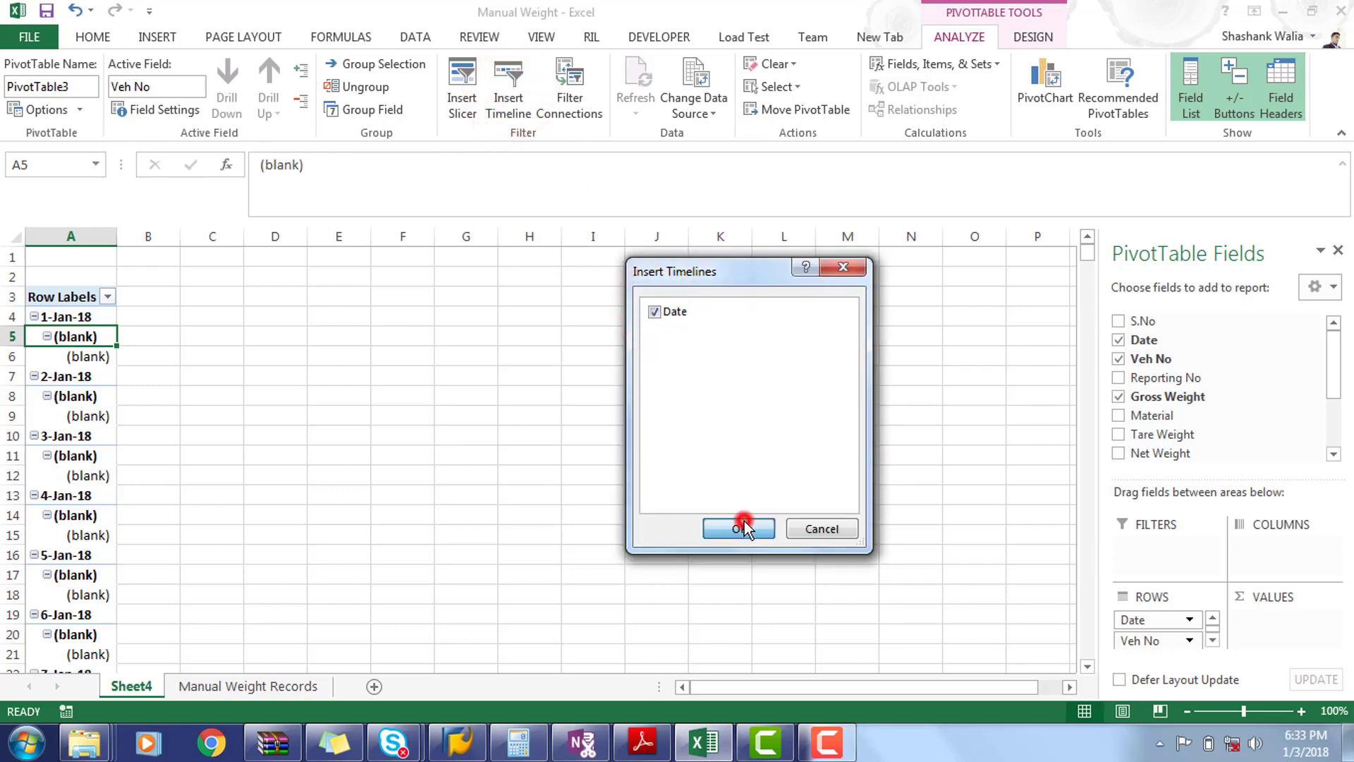
Move the Date timeline up to row 1 beside the PivotTable and widen it to about 9.15", showing it from January 2018
left_click_drag(584, 397, 523, 241)
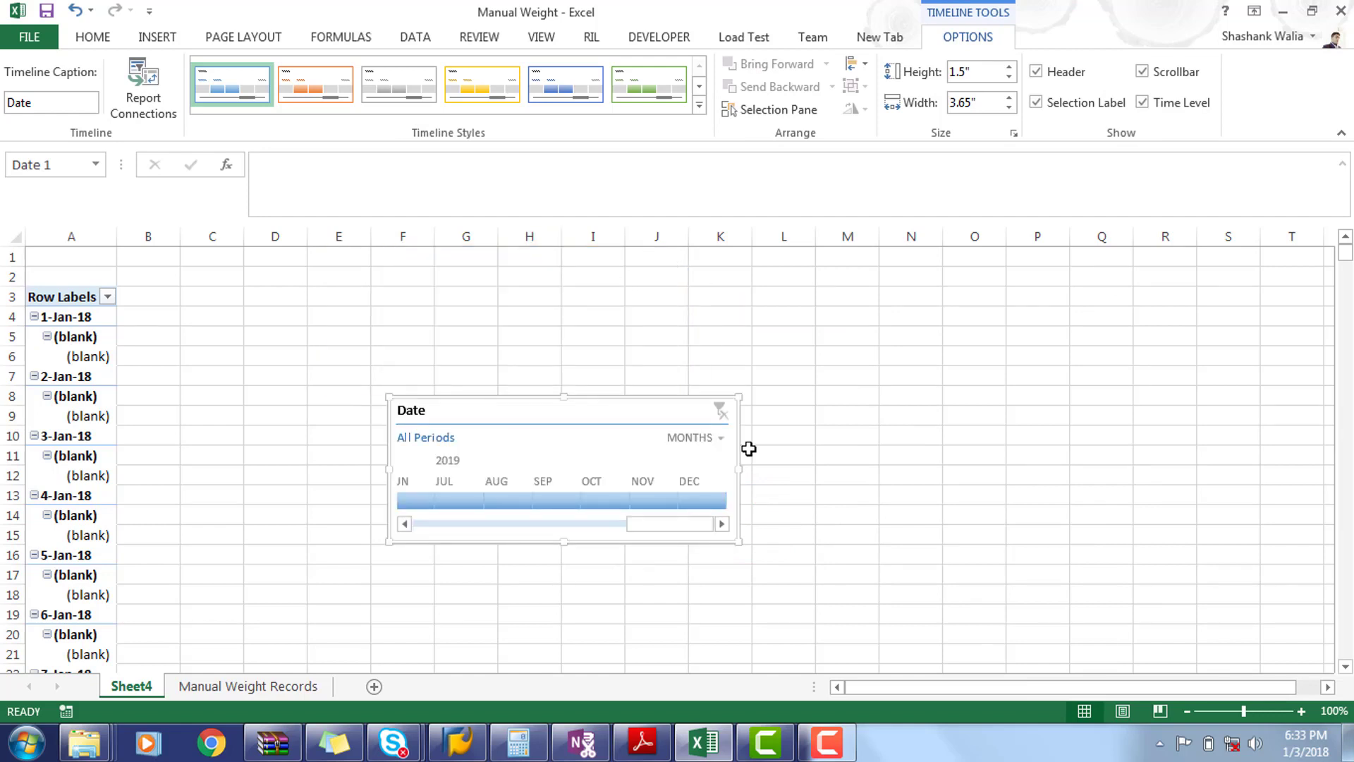
left_click_drag(741, 463, 1101, 427)
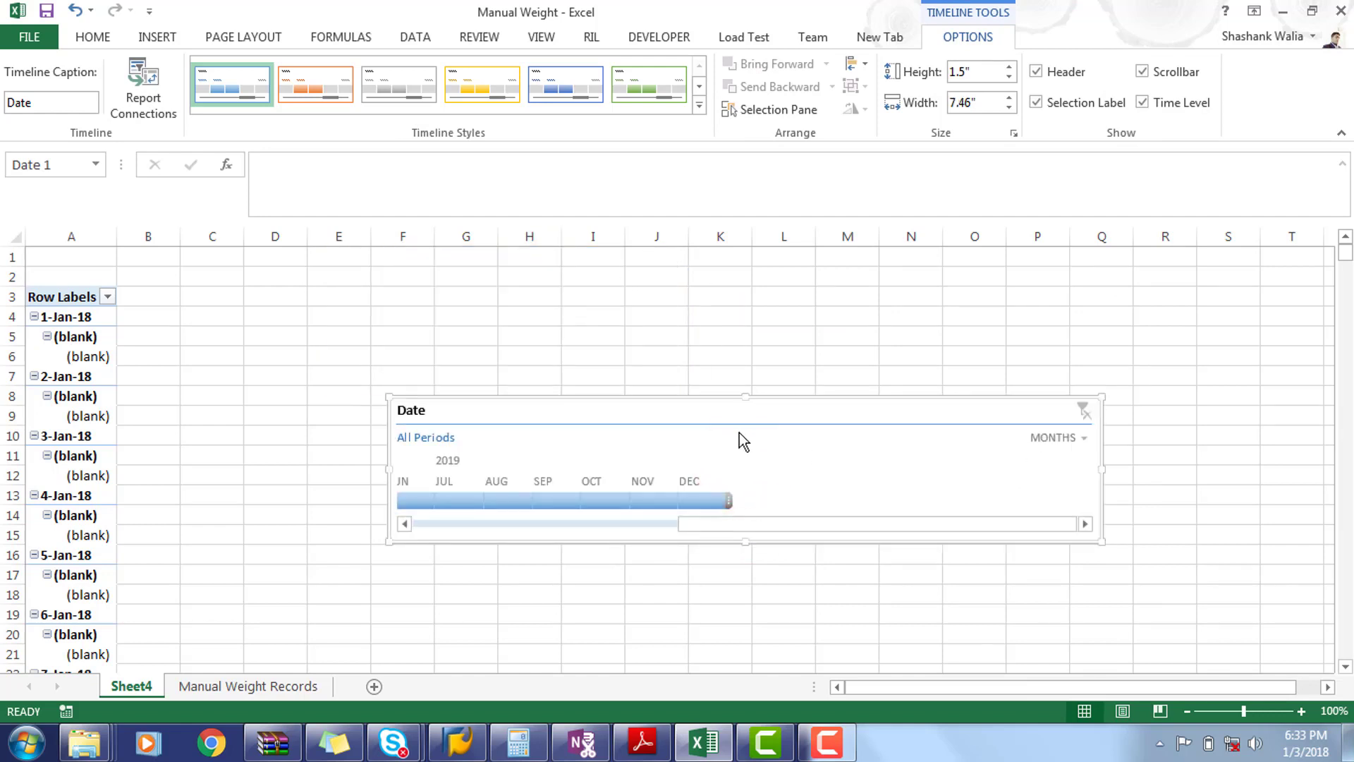
left_click_drag(717, 407, 655, 266)
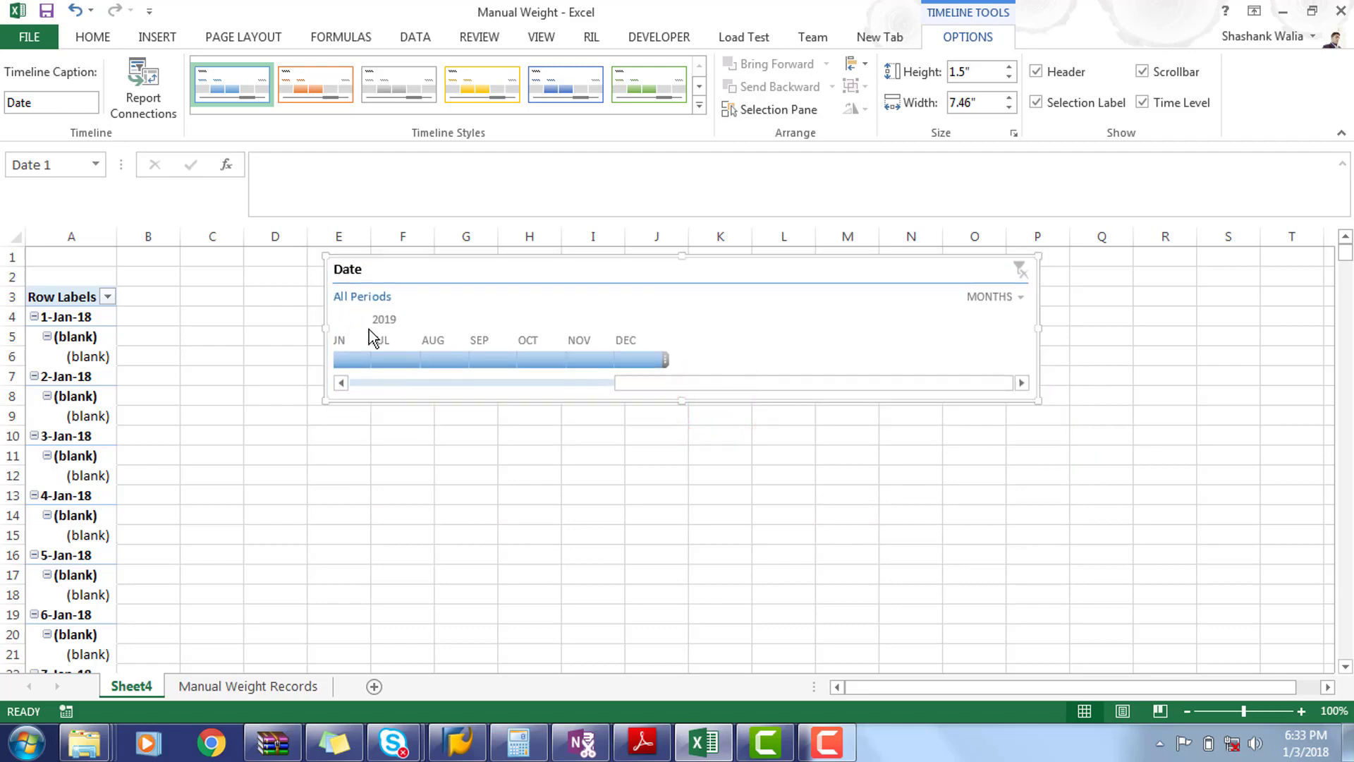
left_click_drag(323, 326, 164, 319)
left_click_drag(454, 383, 278, 386)
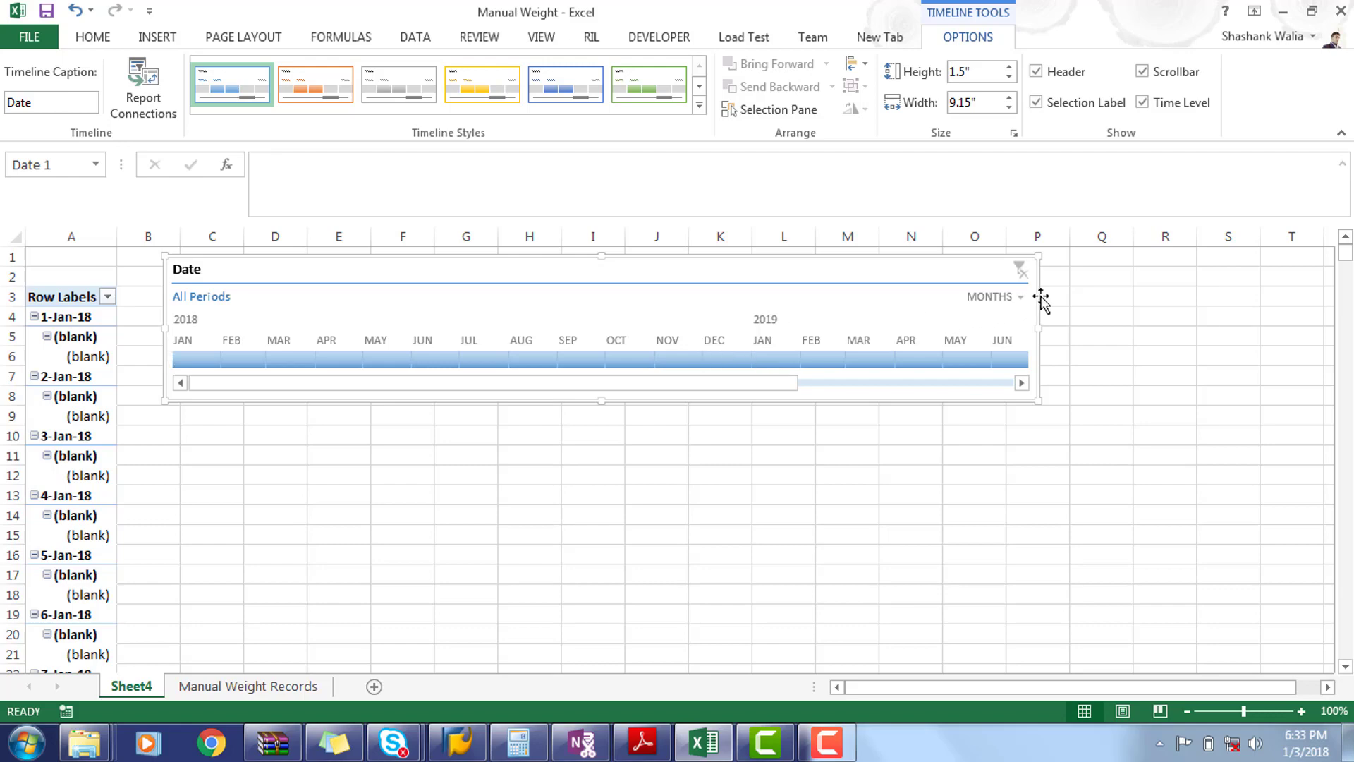
Switch the timeline's time level to years and filter the PivotTable to 2018
left_click(1020, 297)
left_click(1017, 321)
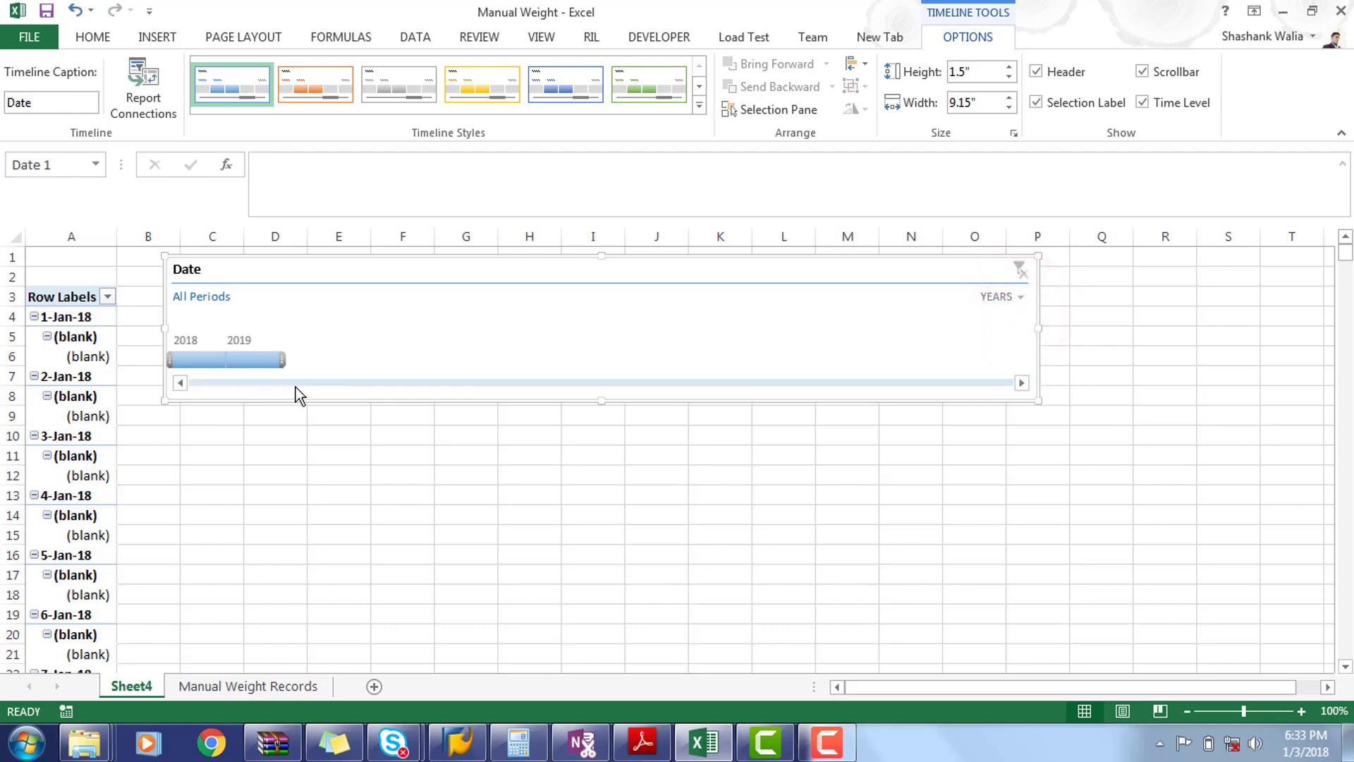
left_click(209, 360)
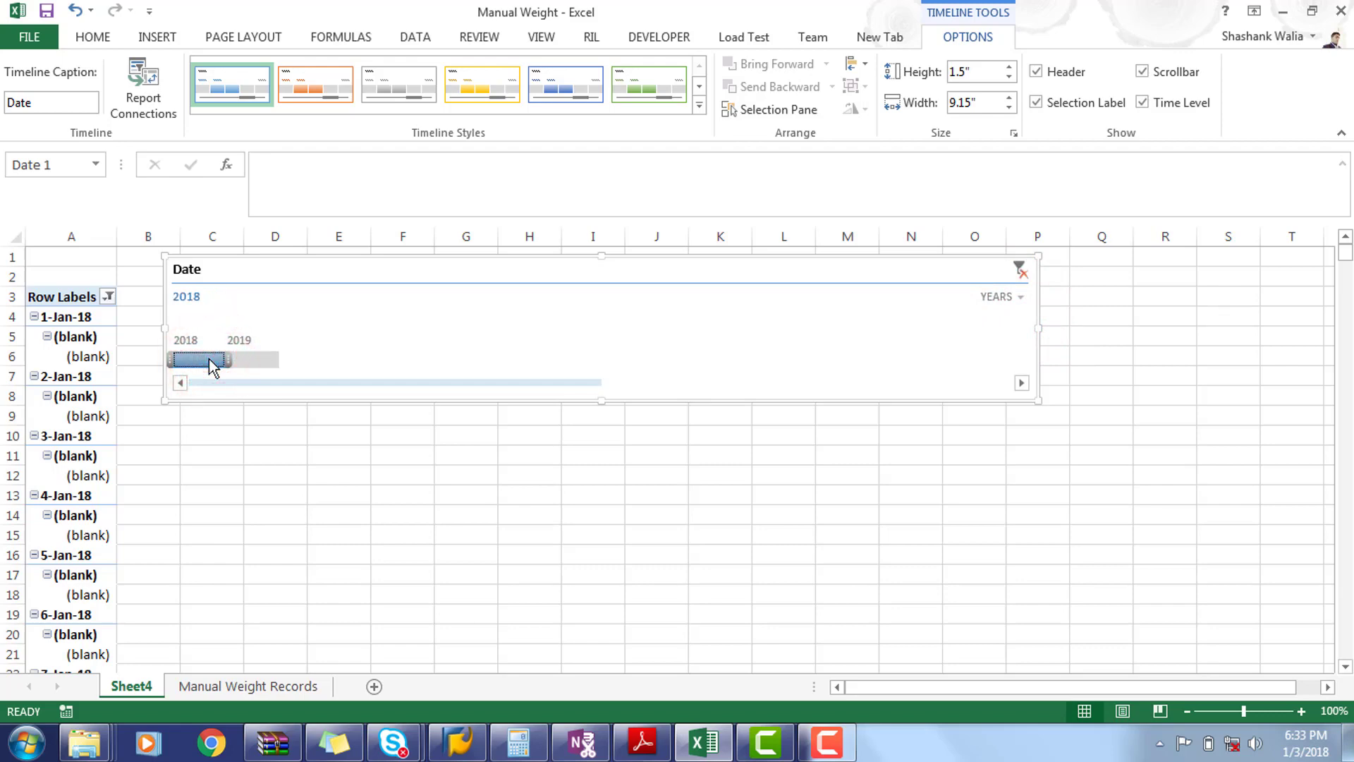
Switch the timeline's time level to months and filter the PivotTable to February 2018
left_click(1017, 297)
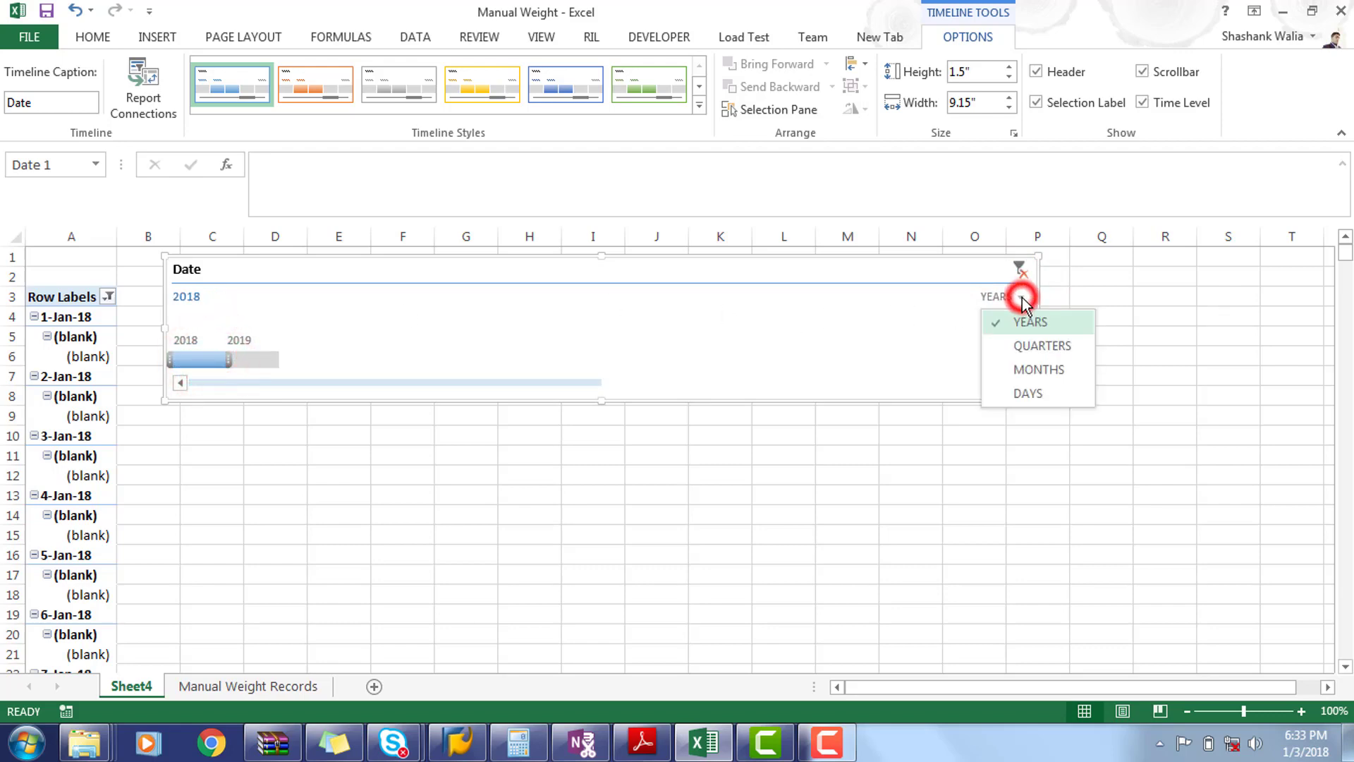
left_click(1039, 372)
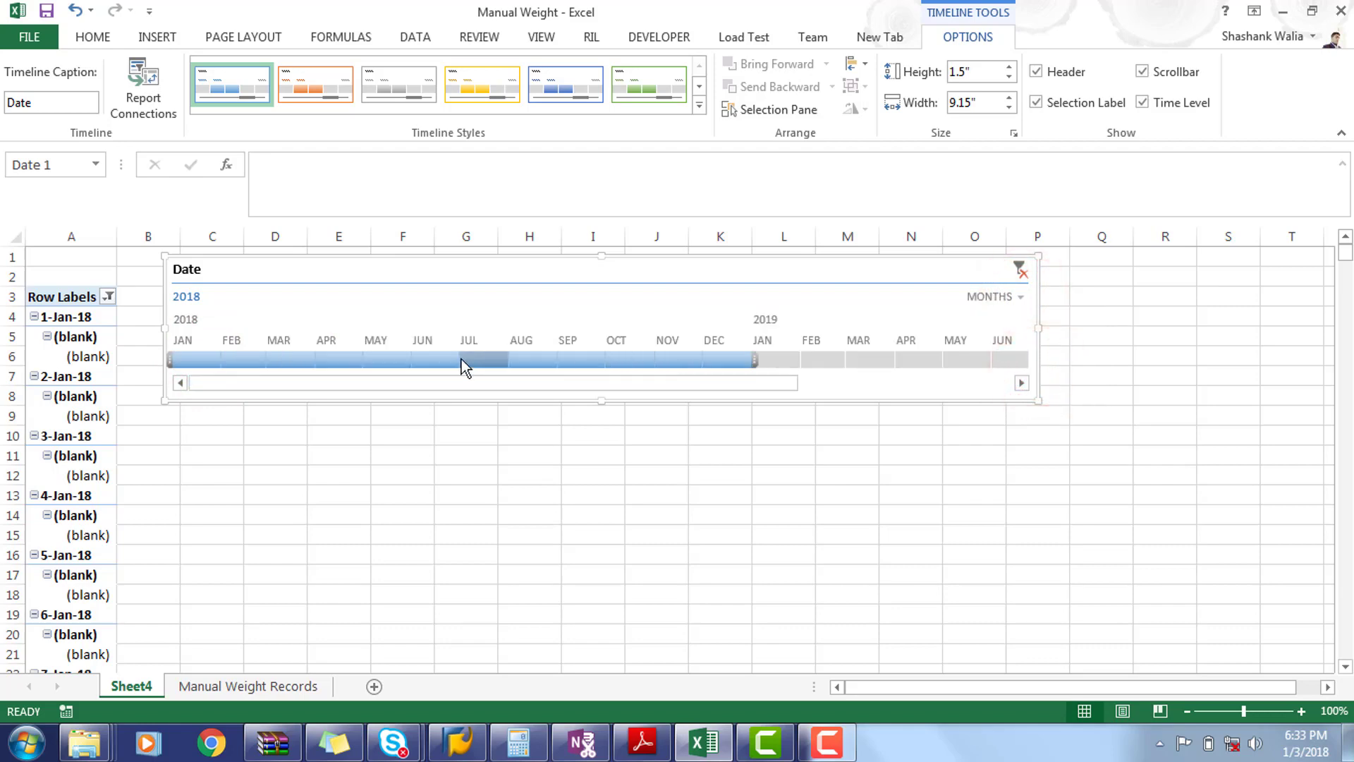
left_click(245, 360)
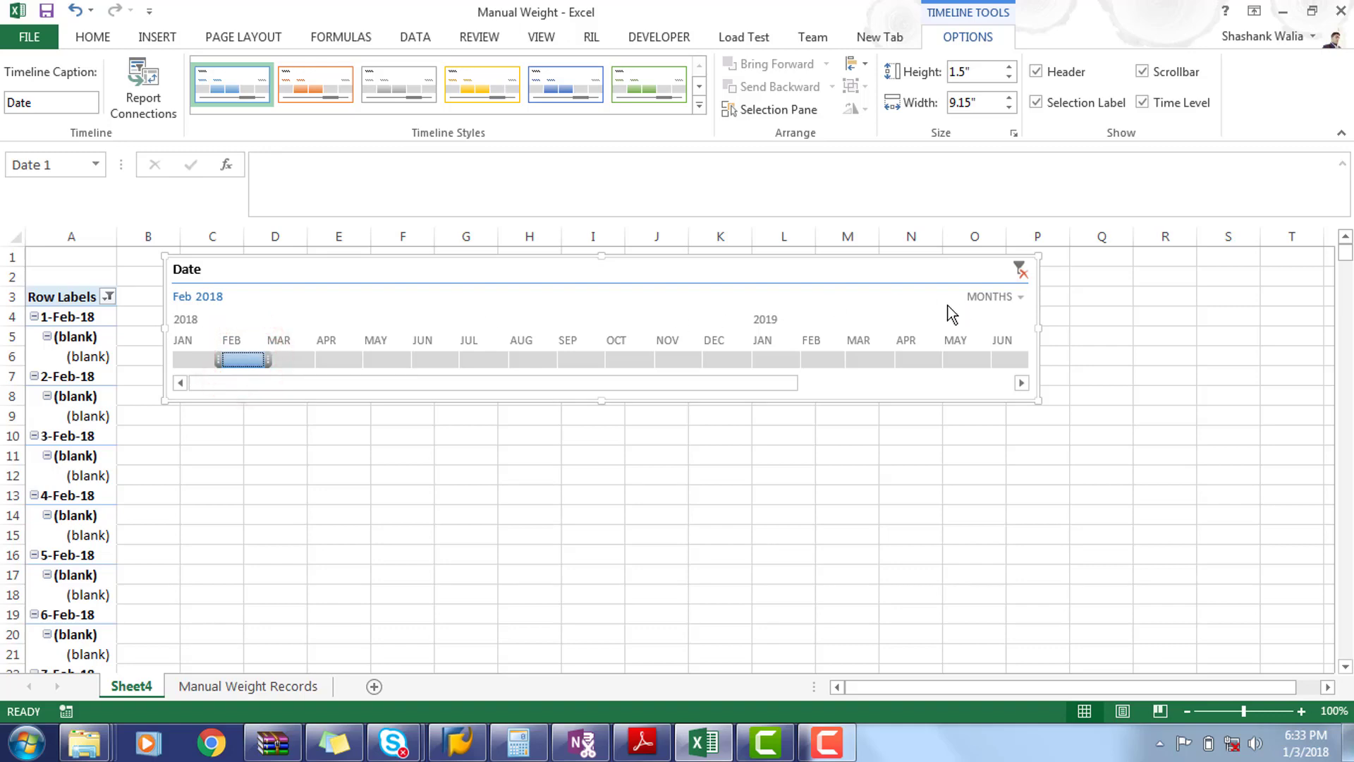
Switch the timeline's time level to days and filter the PivotTable to Feb 1, 2018
left_click(1018, 297)
left_click(1023, 392)
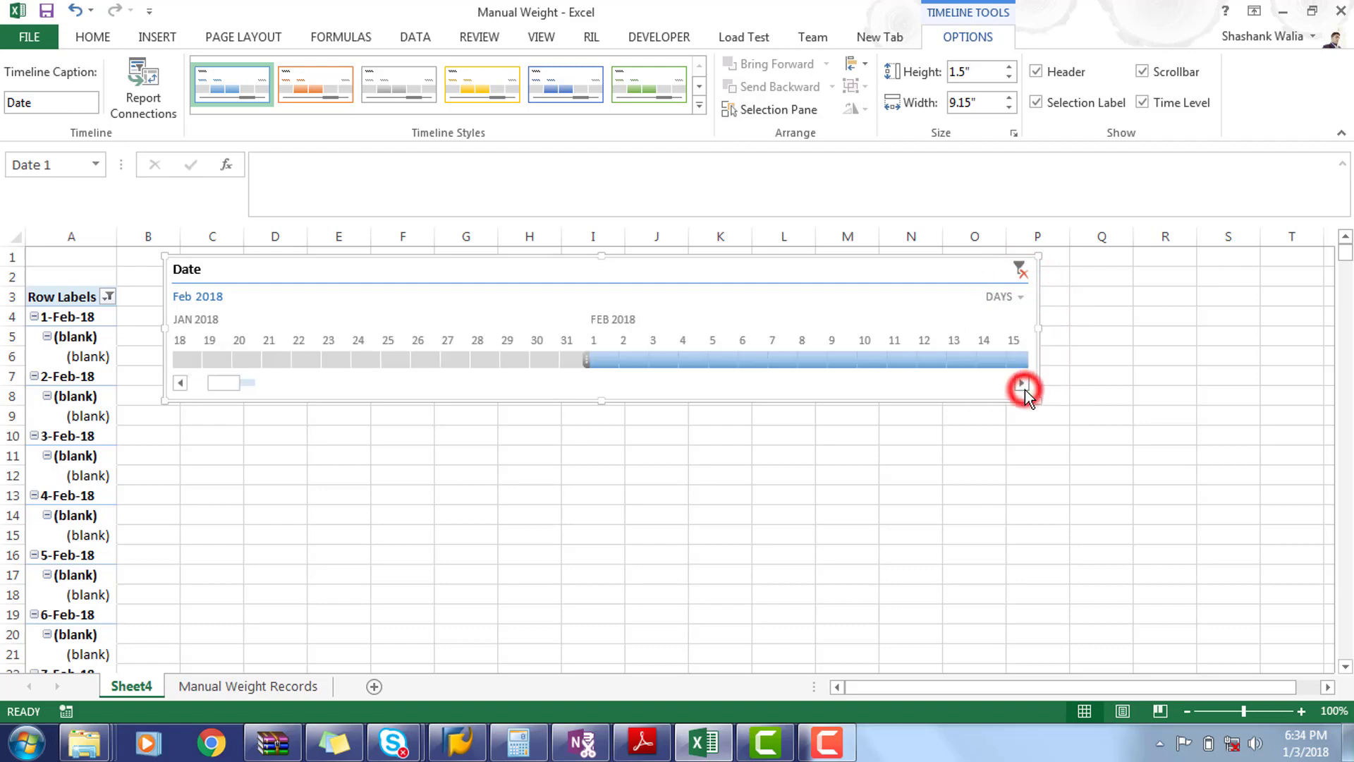
left_click(612, 358)
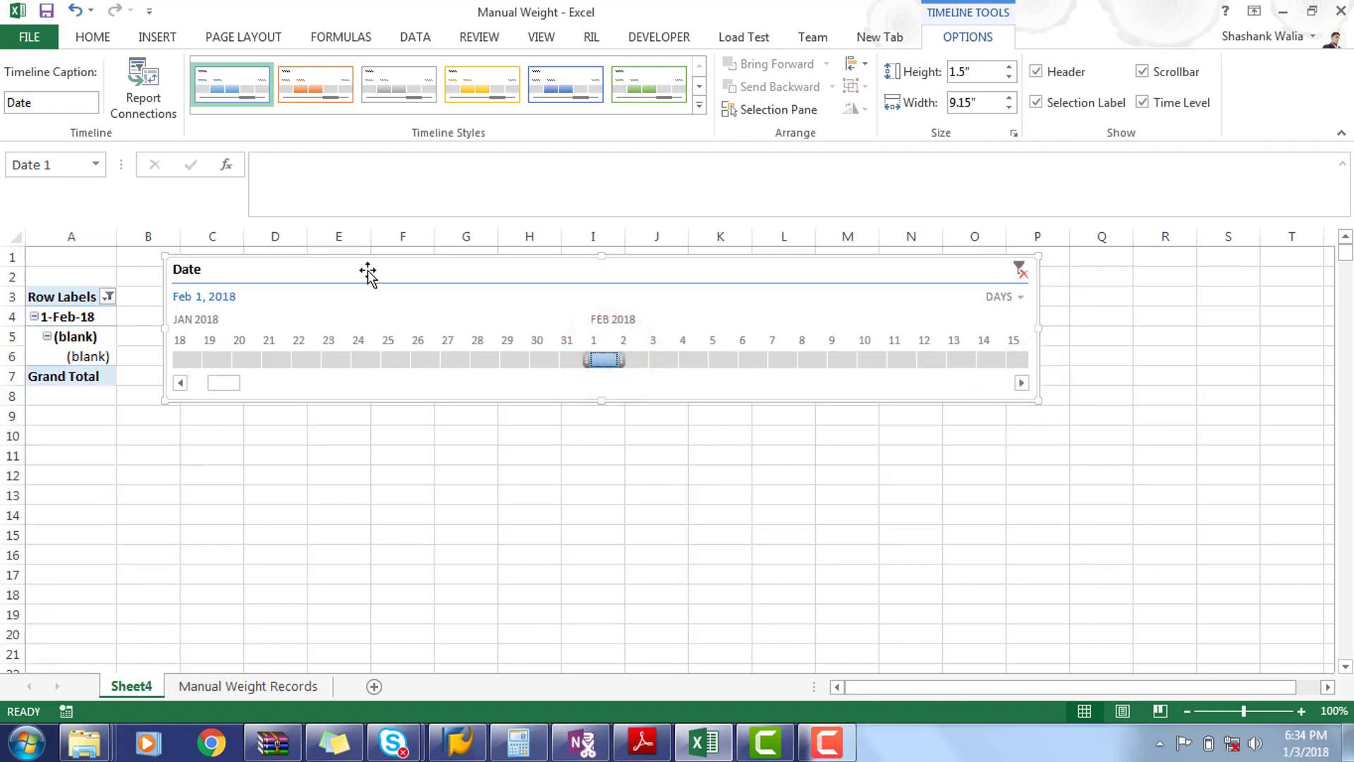
Shift the timeline about two columns further right and extend its selected period to Feb 1 - 7 2018
left_click_drag(367, 271, 493, 257)
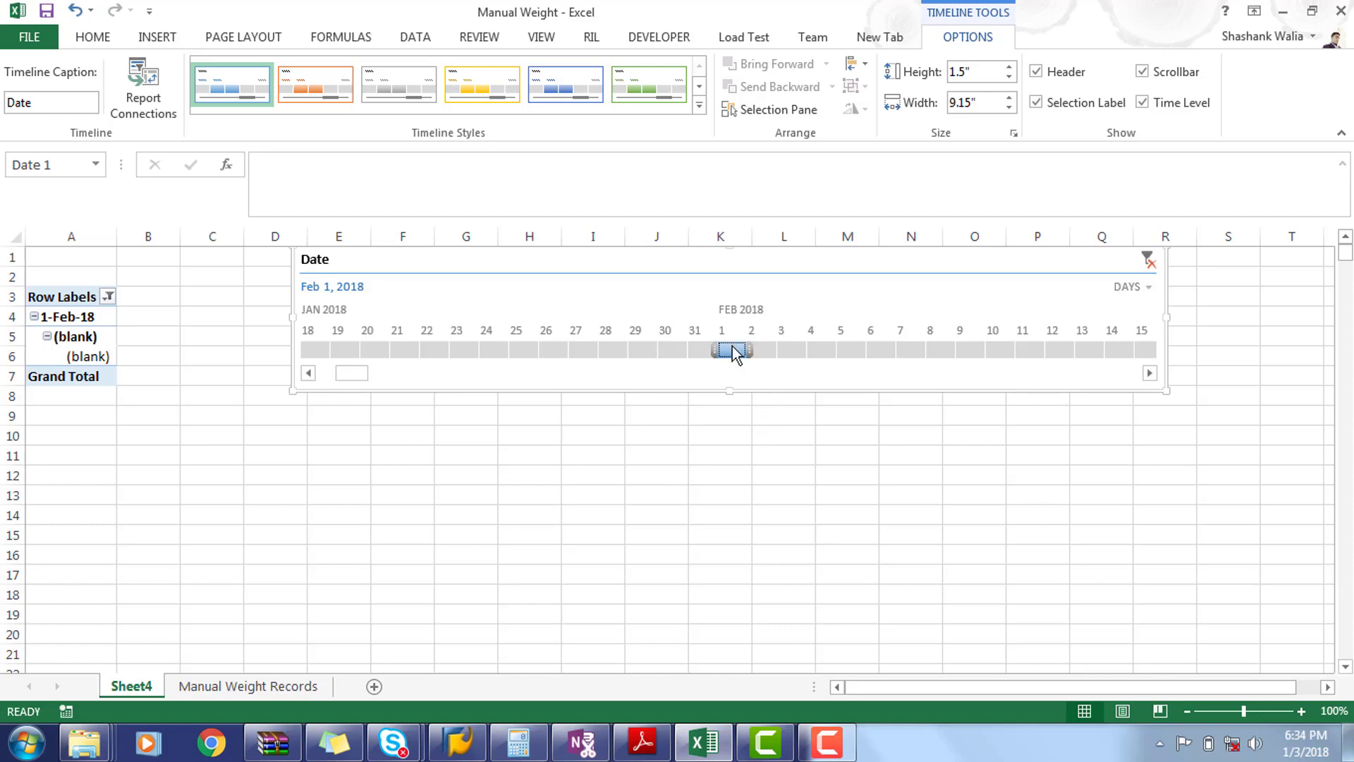
left_click_drag(732, 349, 906, 354)
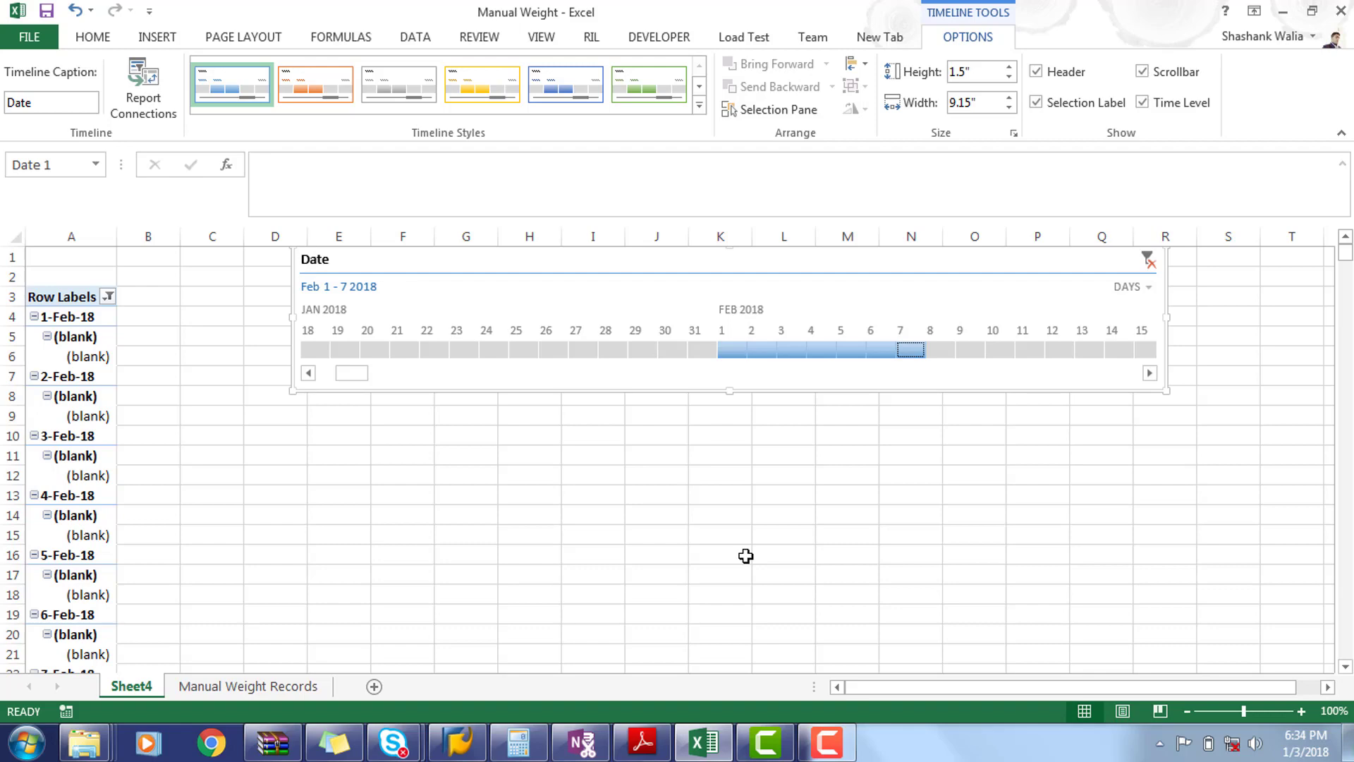
left_click(1146, 289)
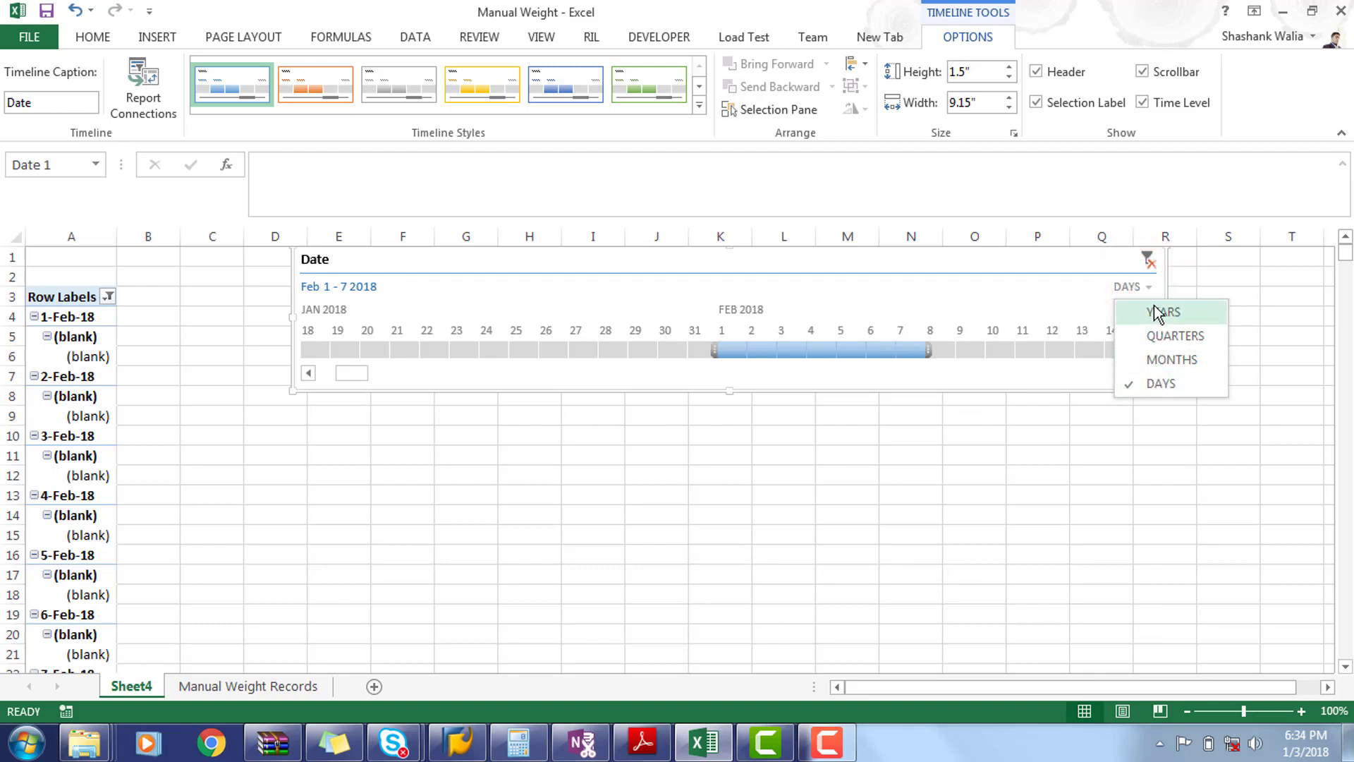
left_click(956, 551)
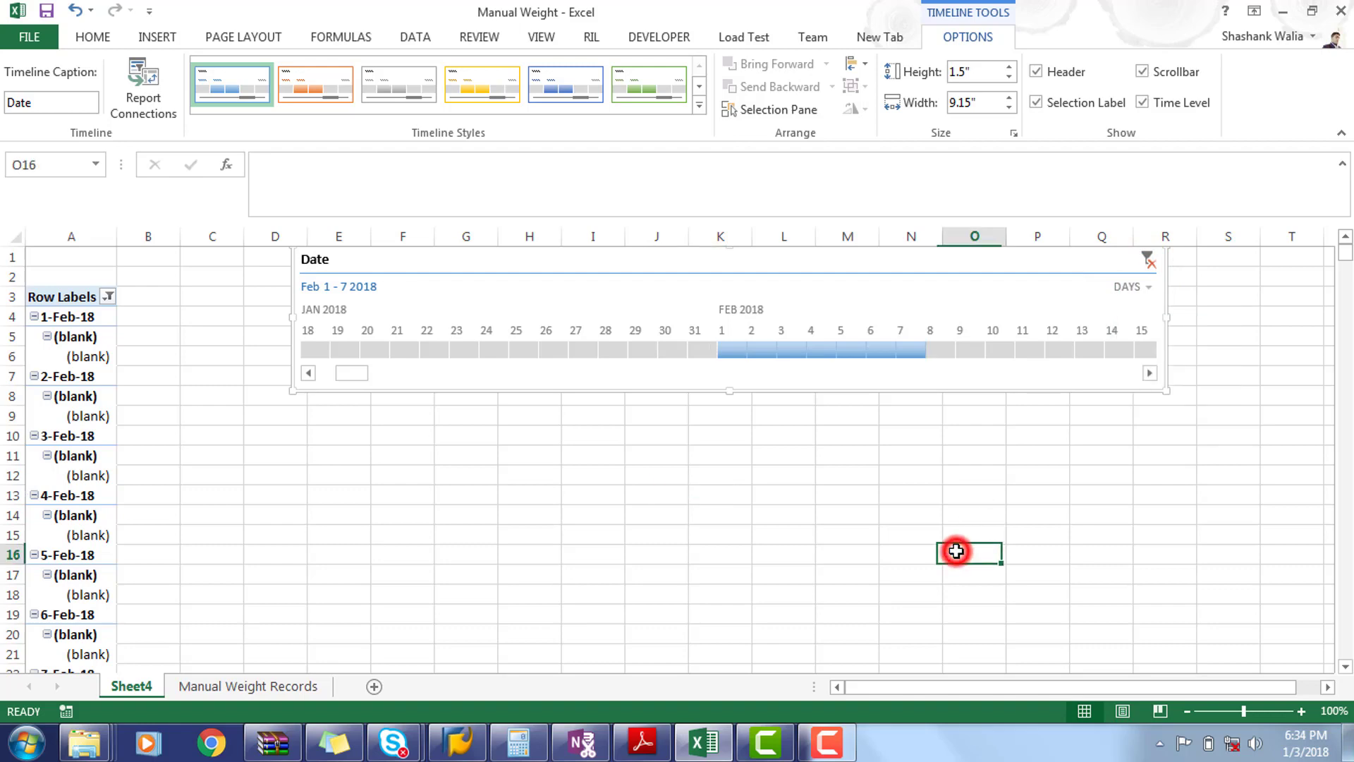
Try the light yellow and grey styles on the Date timeline and settle on the dark green style
left_click(717, 284)
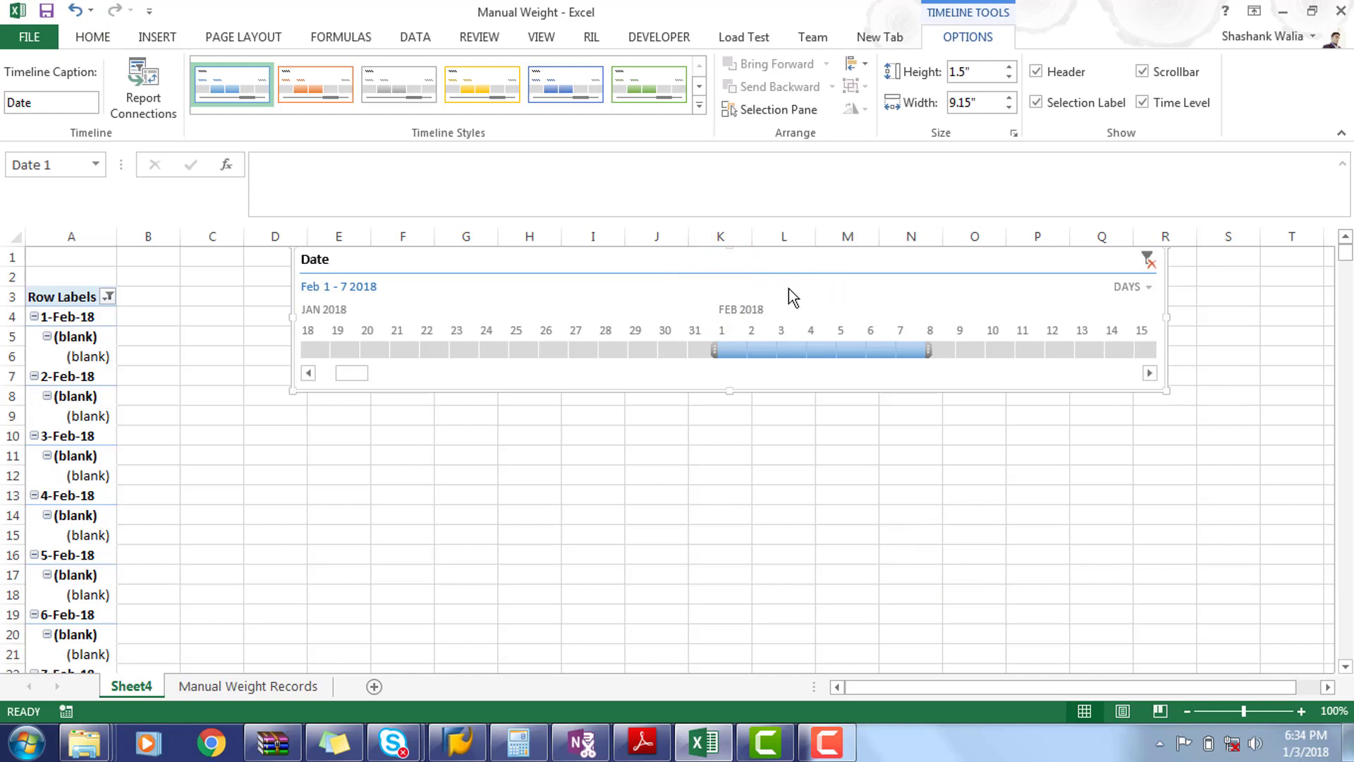
left_click(700, 106)
left_click(491, 102)
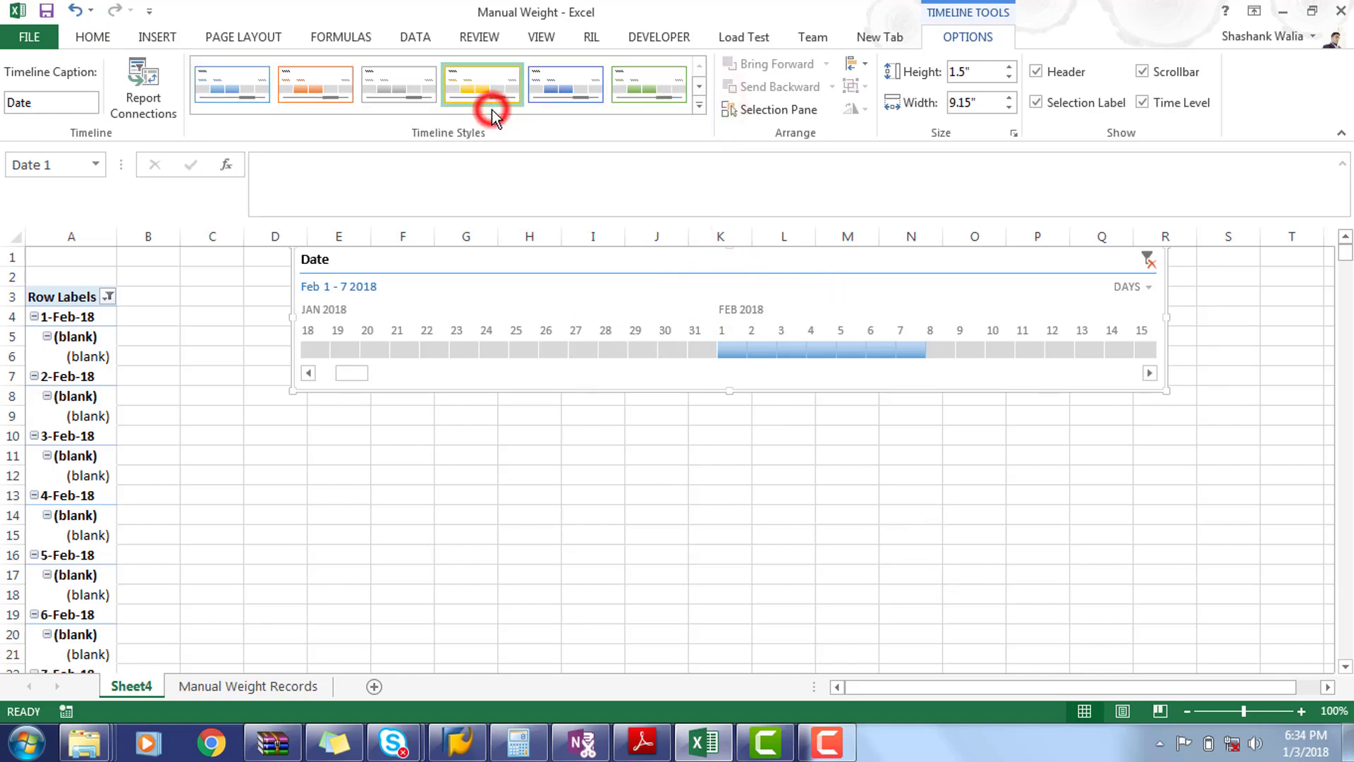
left_click(408, 100)
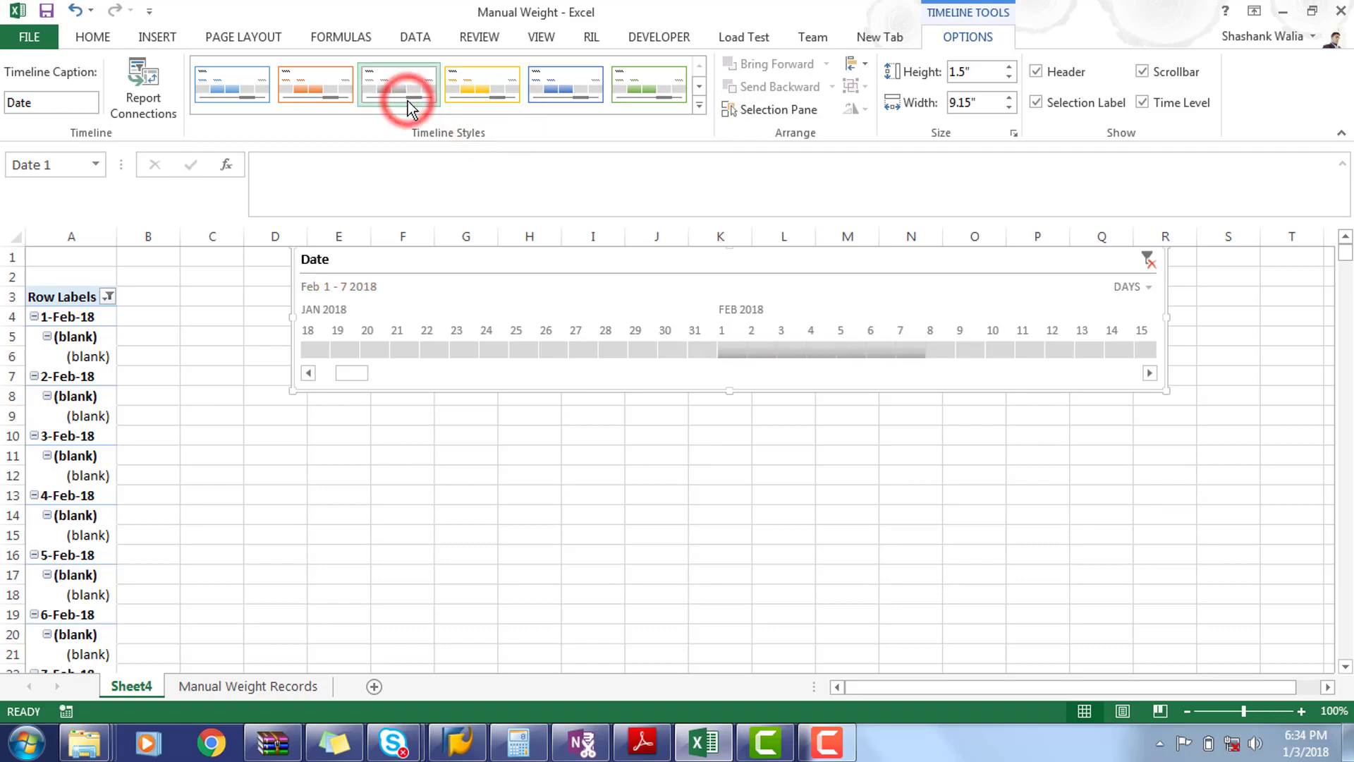
left_click(697, 111)
left_click(616, 182)
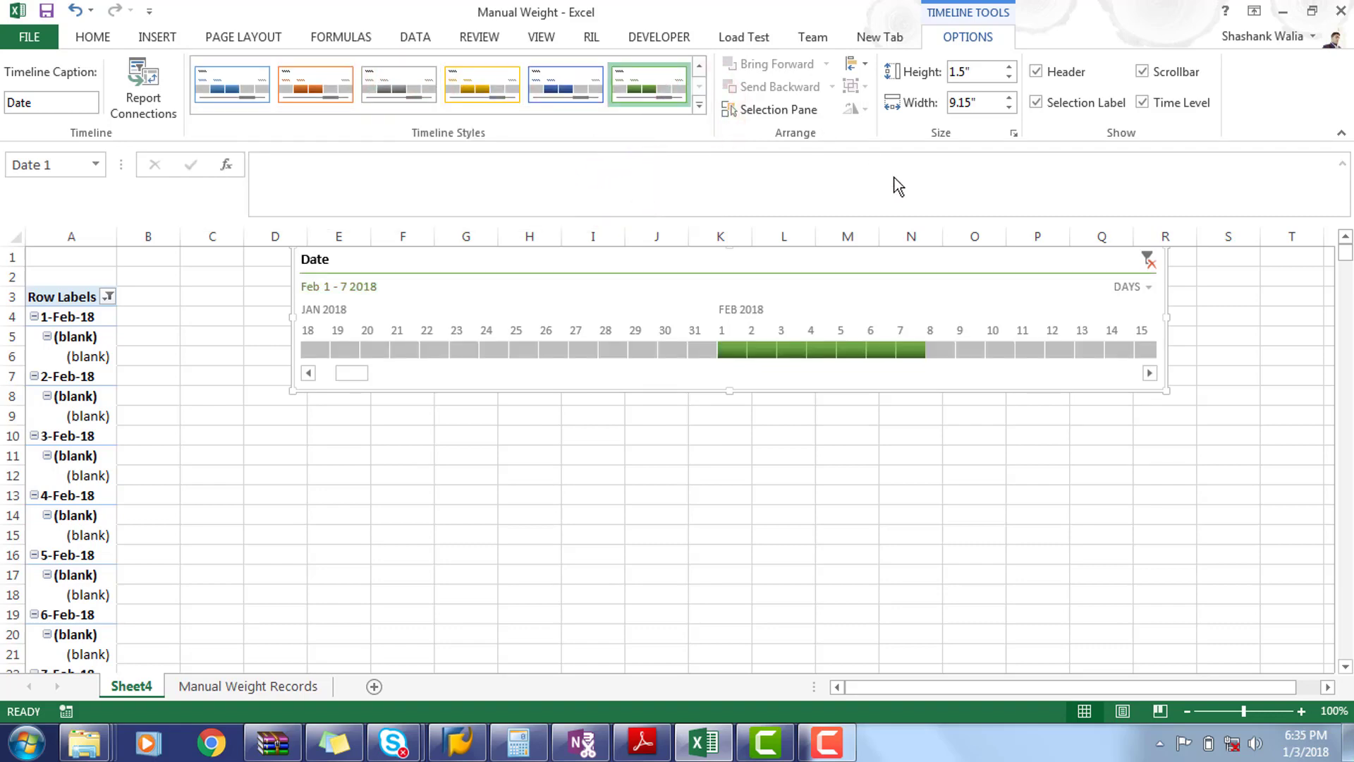
Hide the header and the scrollbar of the Date timeline
left_click(1037, 72)
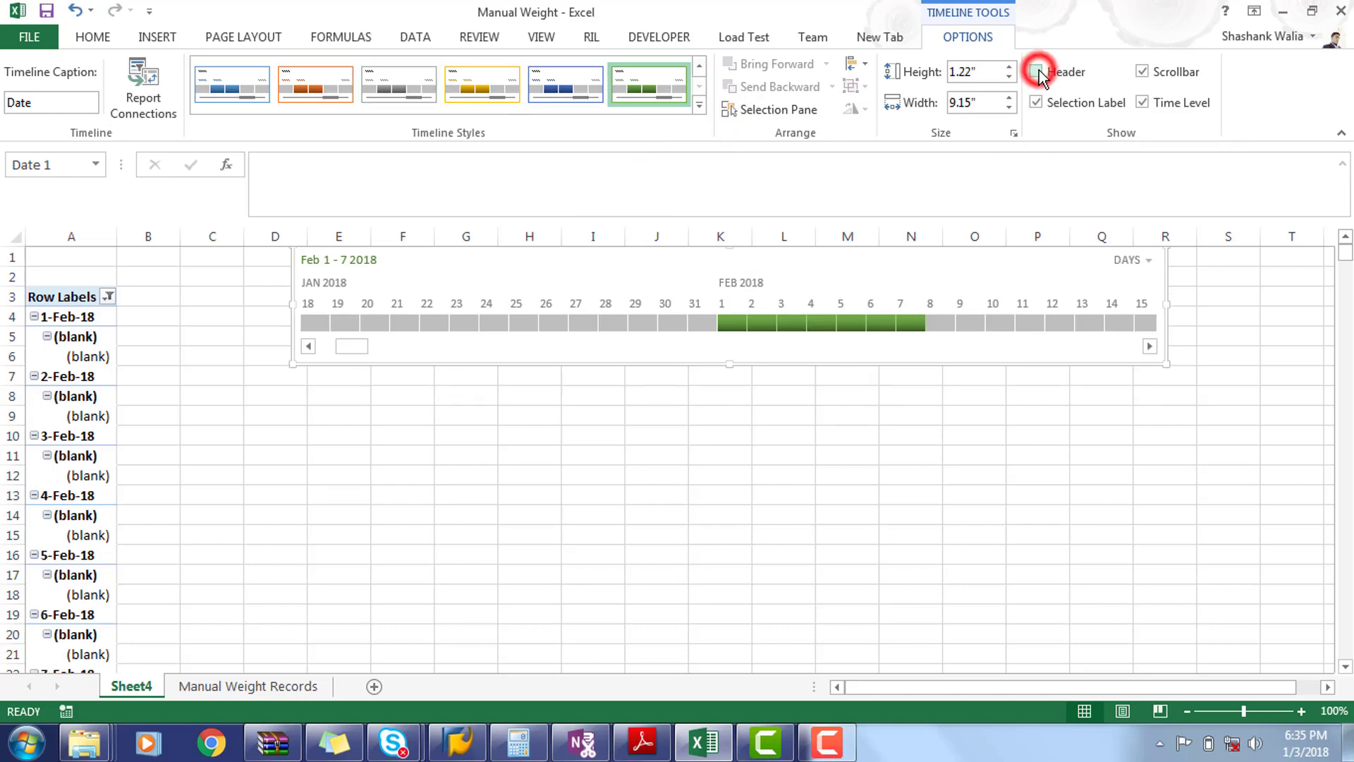
left_click(1142, 72)
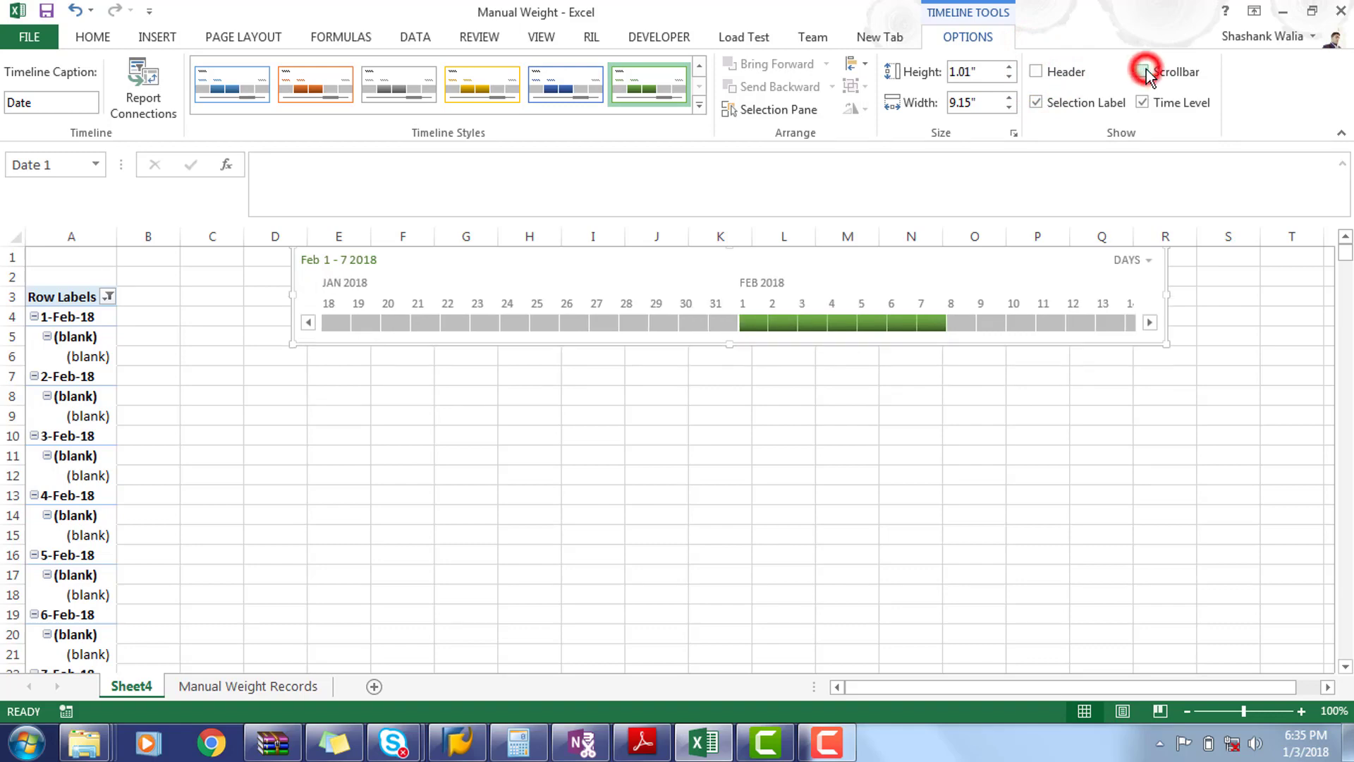
Show the Date timeline's scrollbar and header again, toggling its selection label and time level off and back on
left_click(1143, 72)
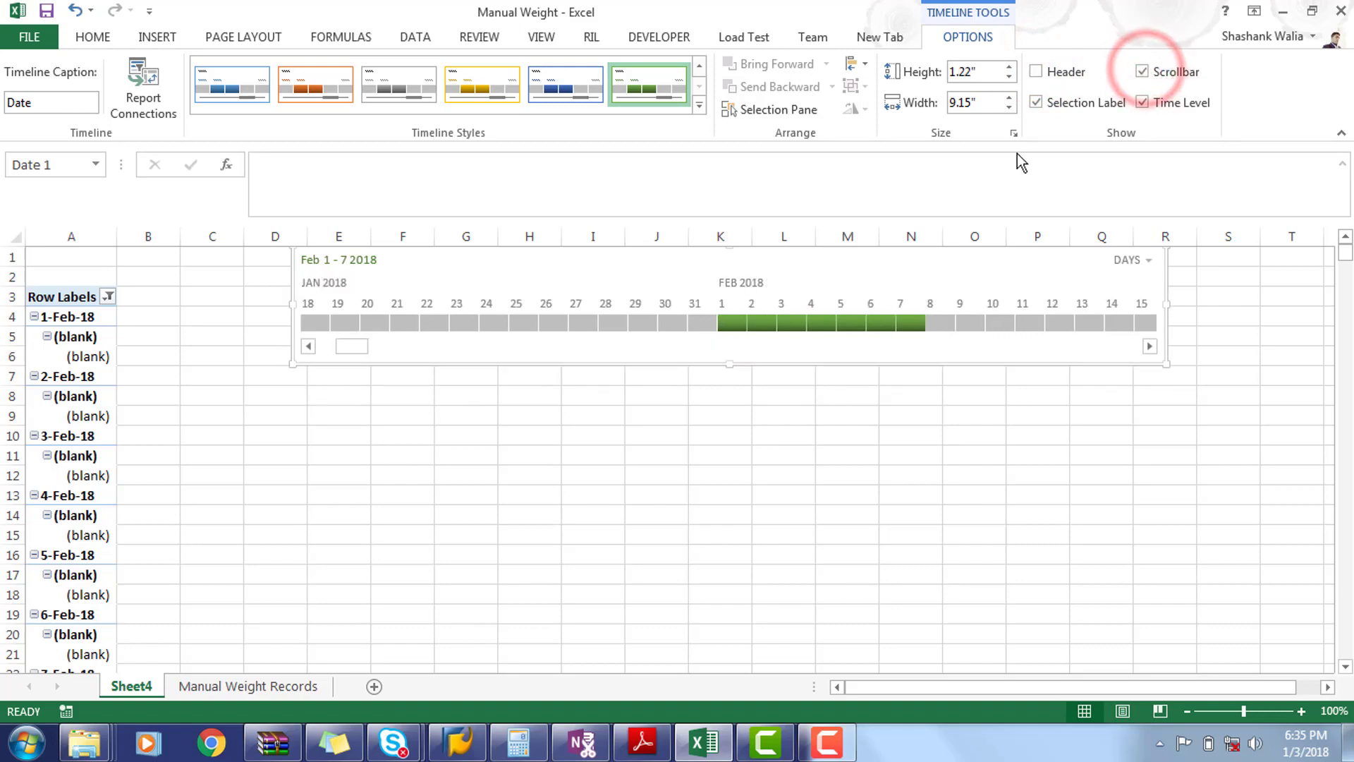
left_click(1036, 105)
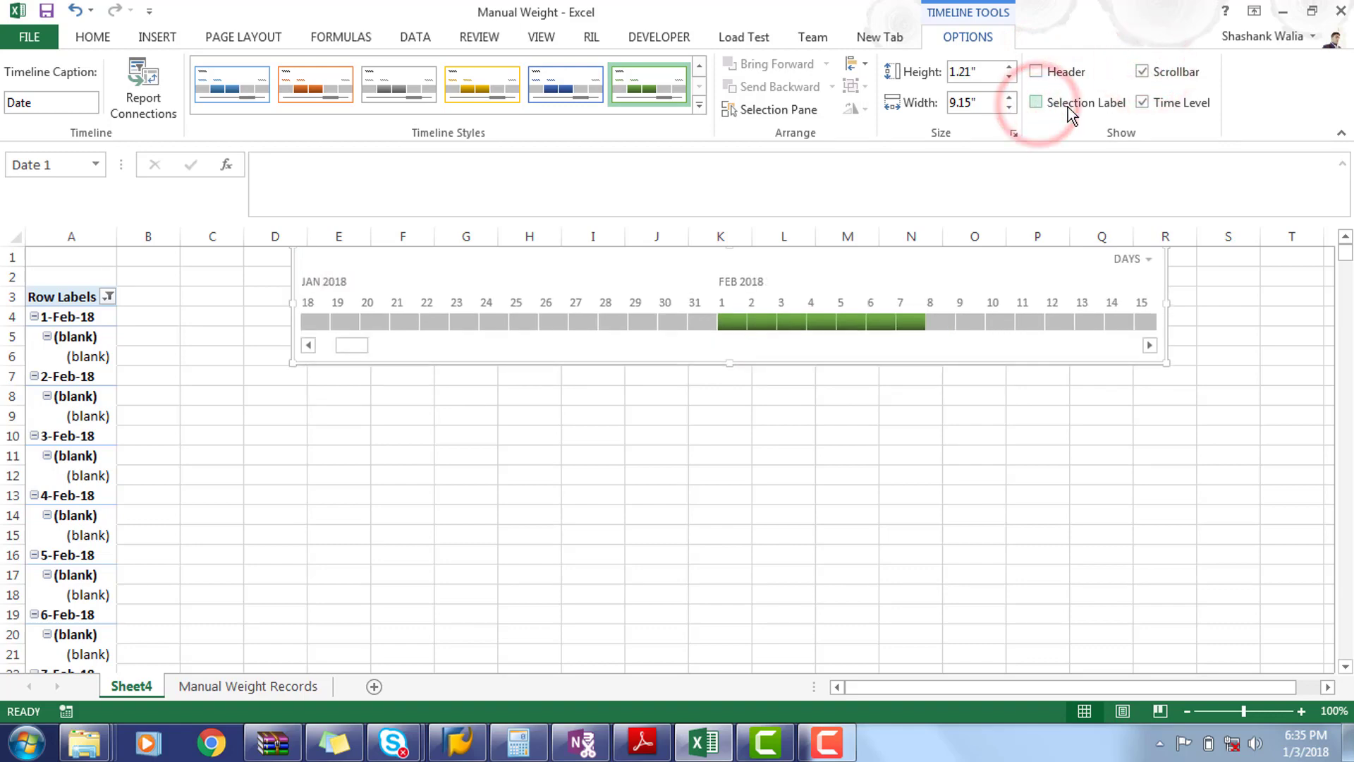
left_click(1142, 103)
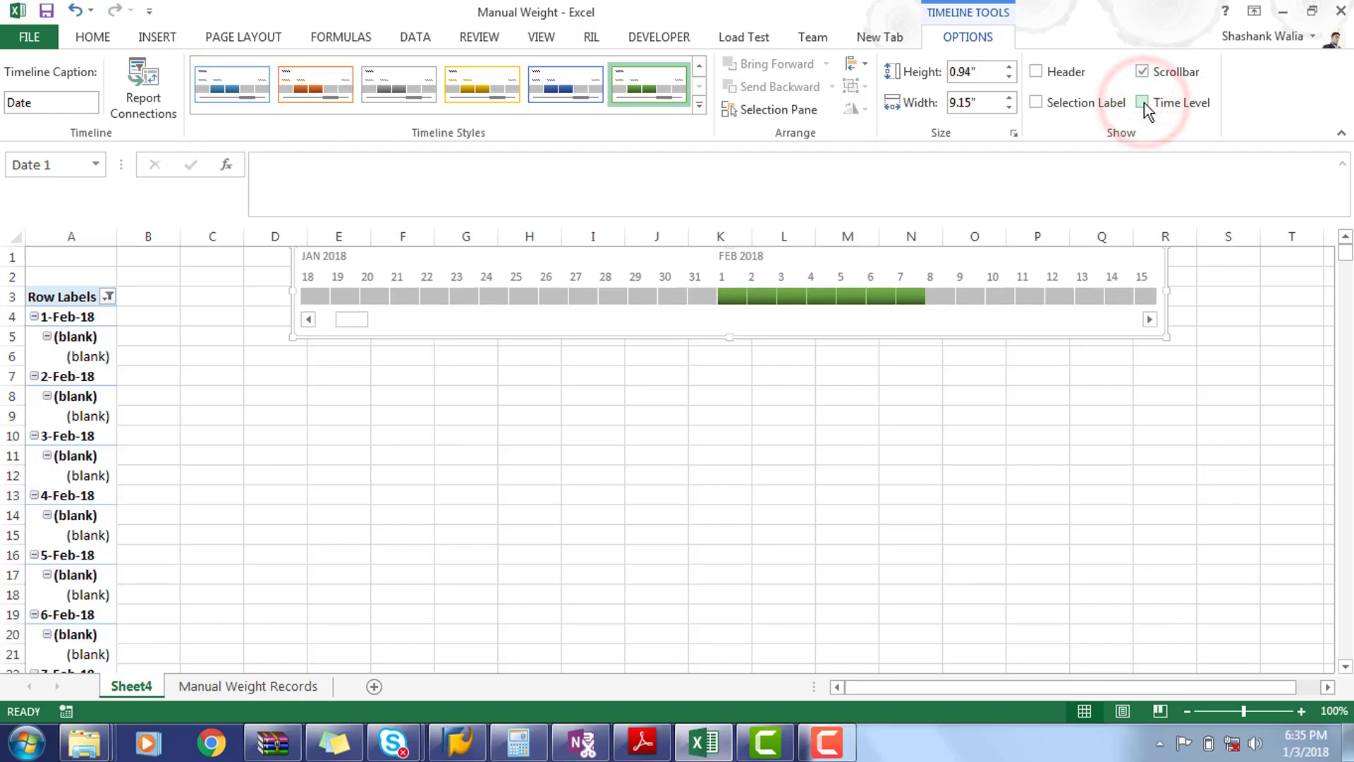
left_click(1143, 103)
left_click(1036, 71)
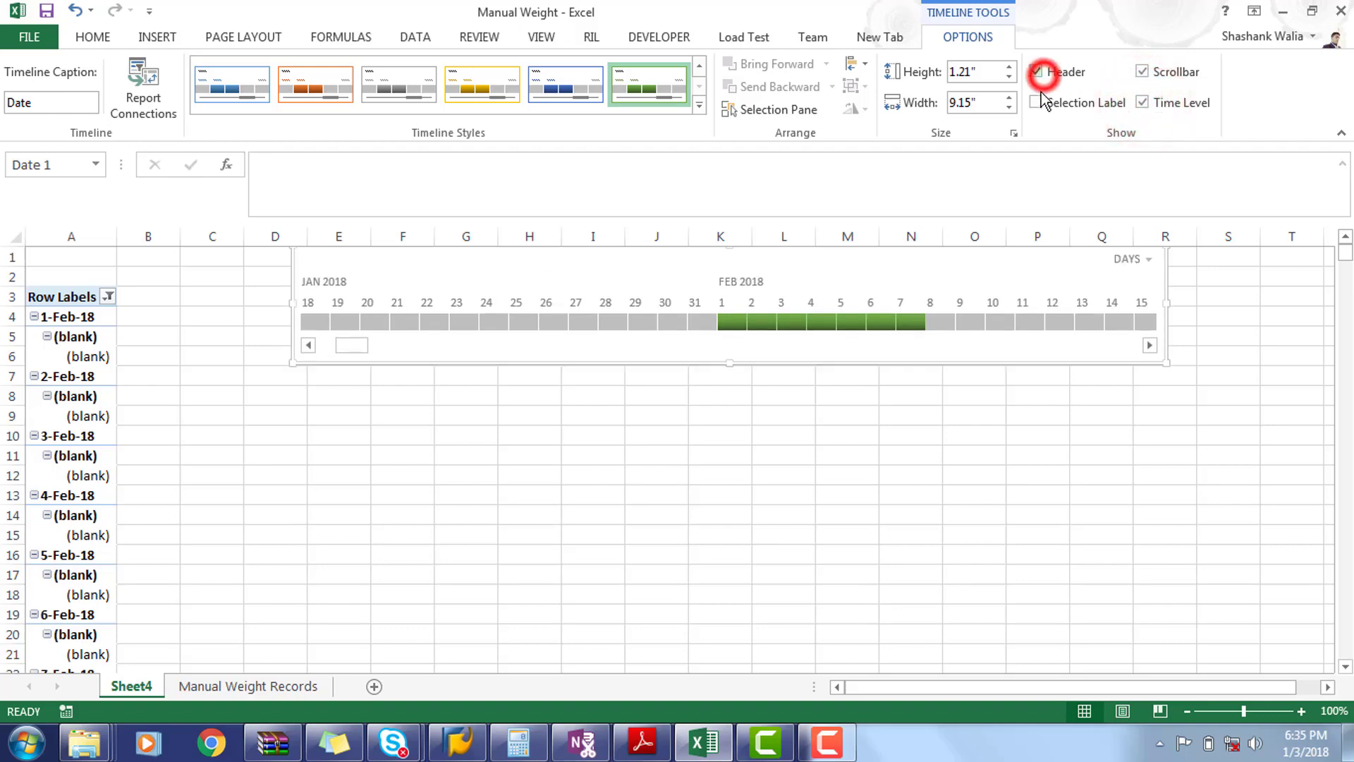
left_click(1037, 103)
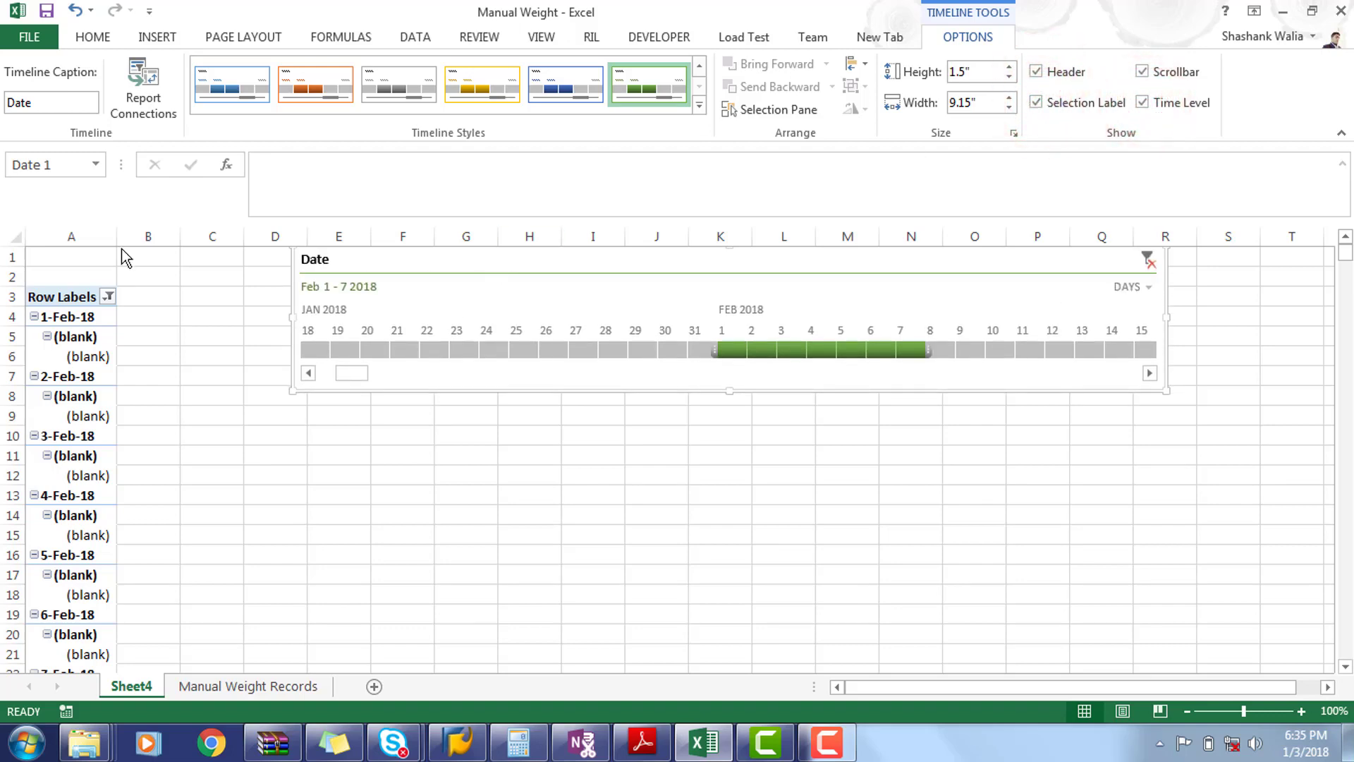
Insert four blank rows at row 2, above the PivotTable
left_click(3, 276)
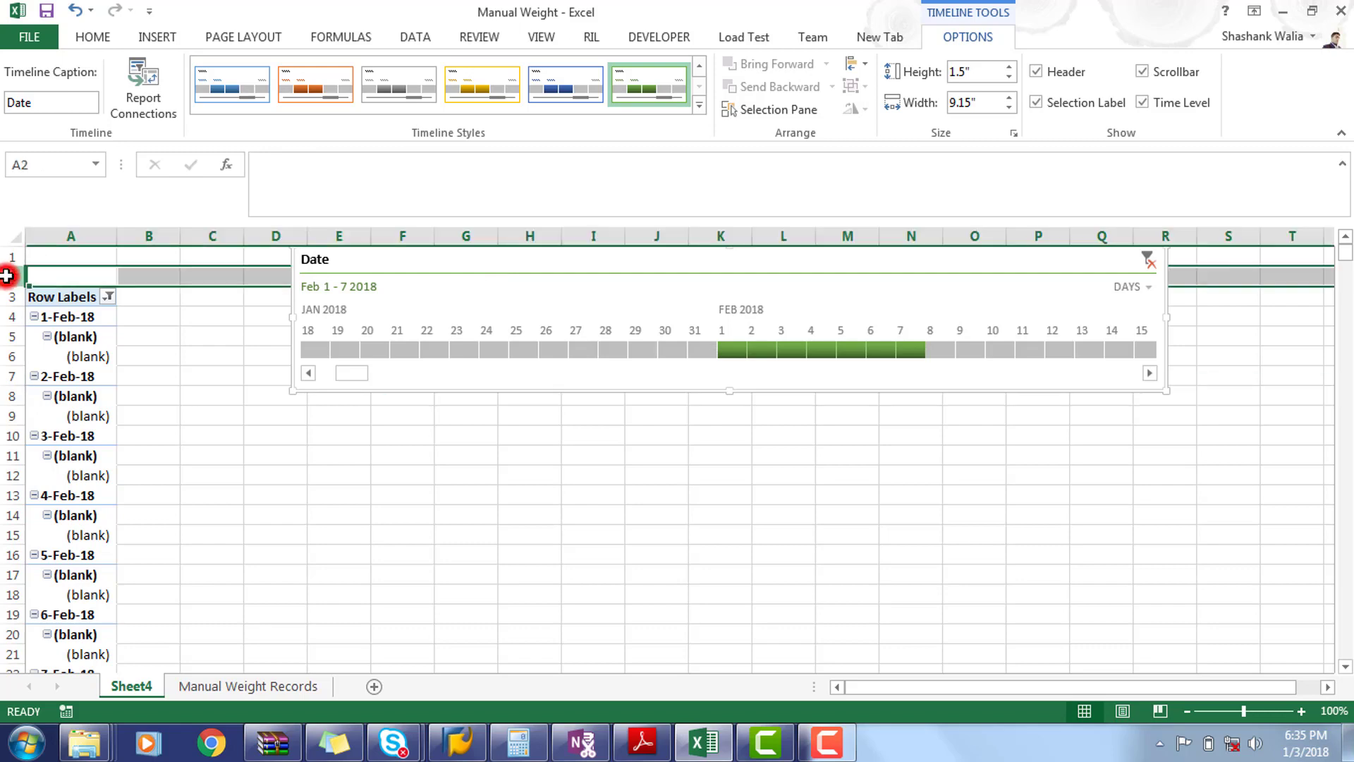
left_click(158, 37)
left_click(99, 38)
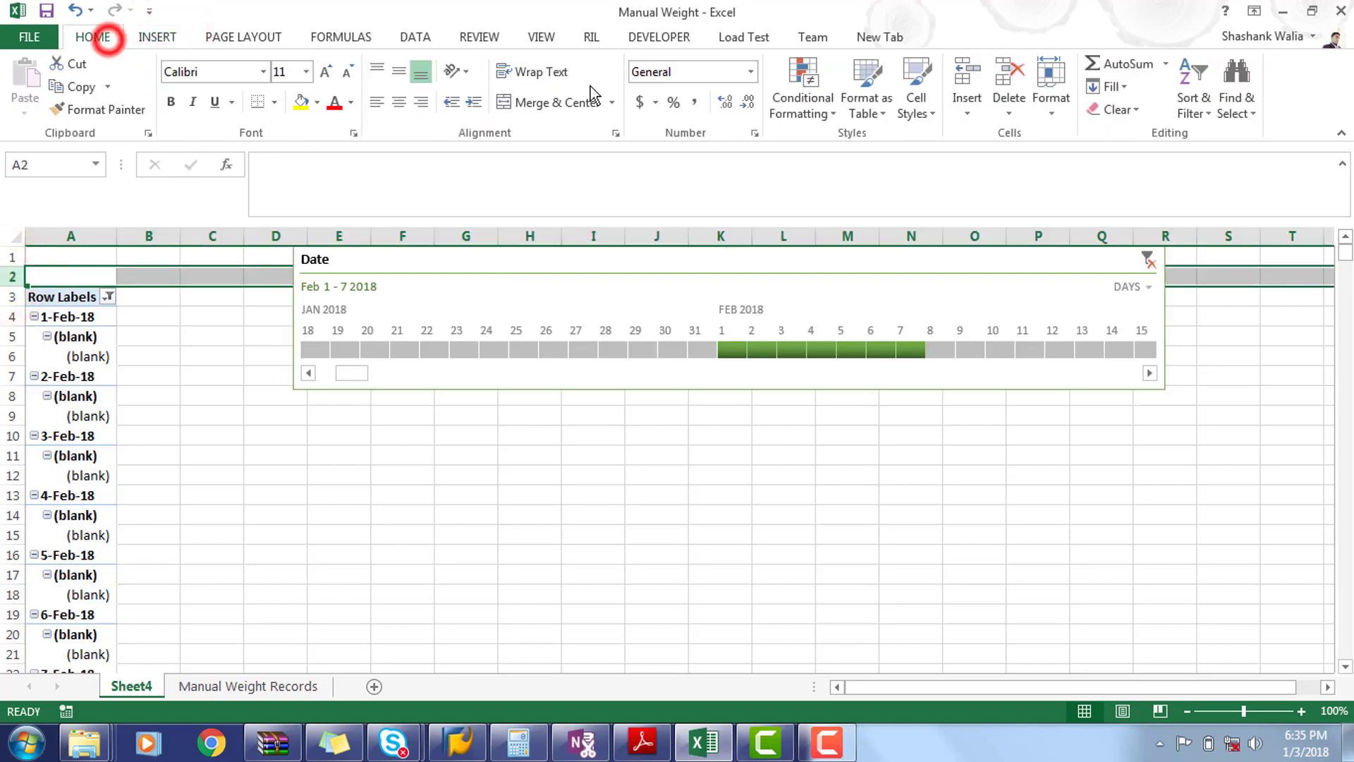
left_click(971, 71)
left_click(970, 71)
left_click(970, 70)
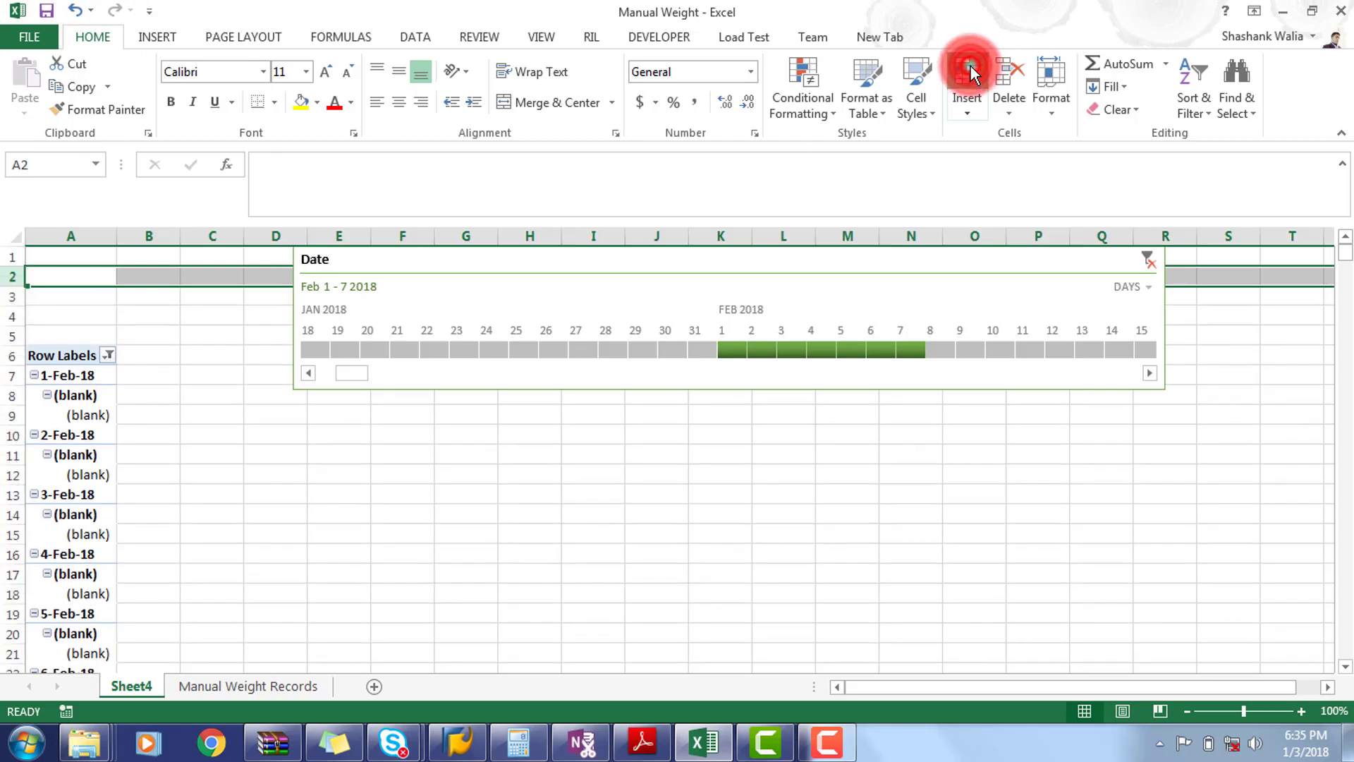
left_click(971, 70)
Move the Date timeline across to start at column A and shorten it to end just above the PivotTable's Row Labels header
left_click_drag(726, 272, 462, 269)
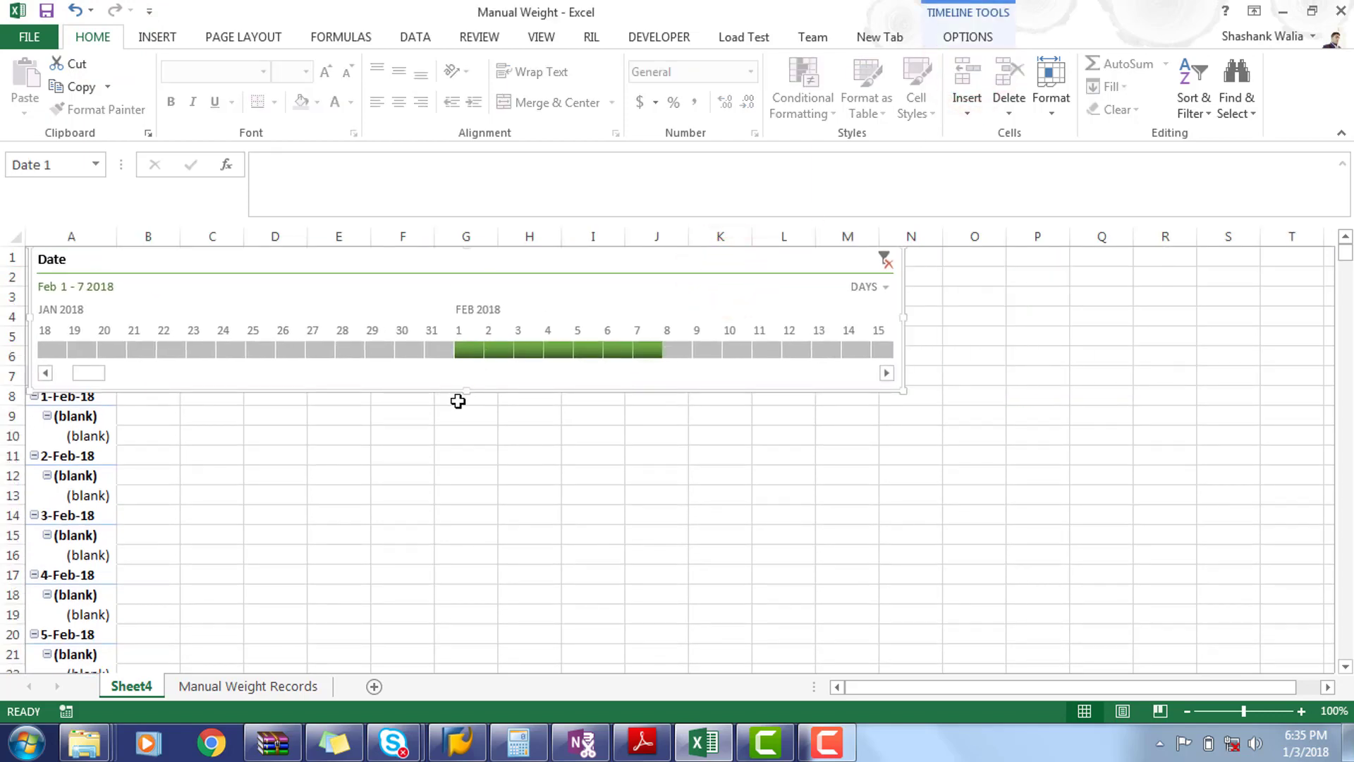
left_click_drag(465, 394, 463, 366)
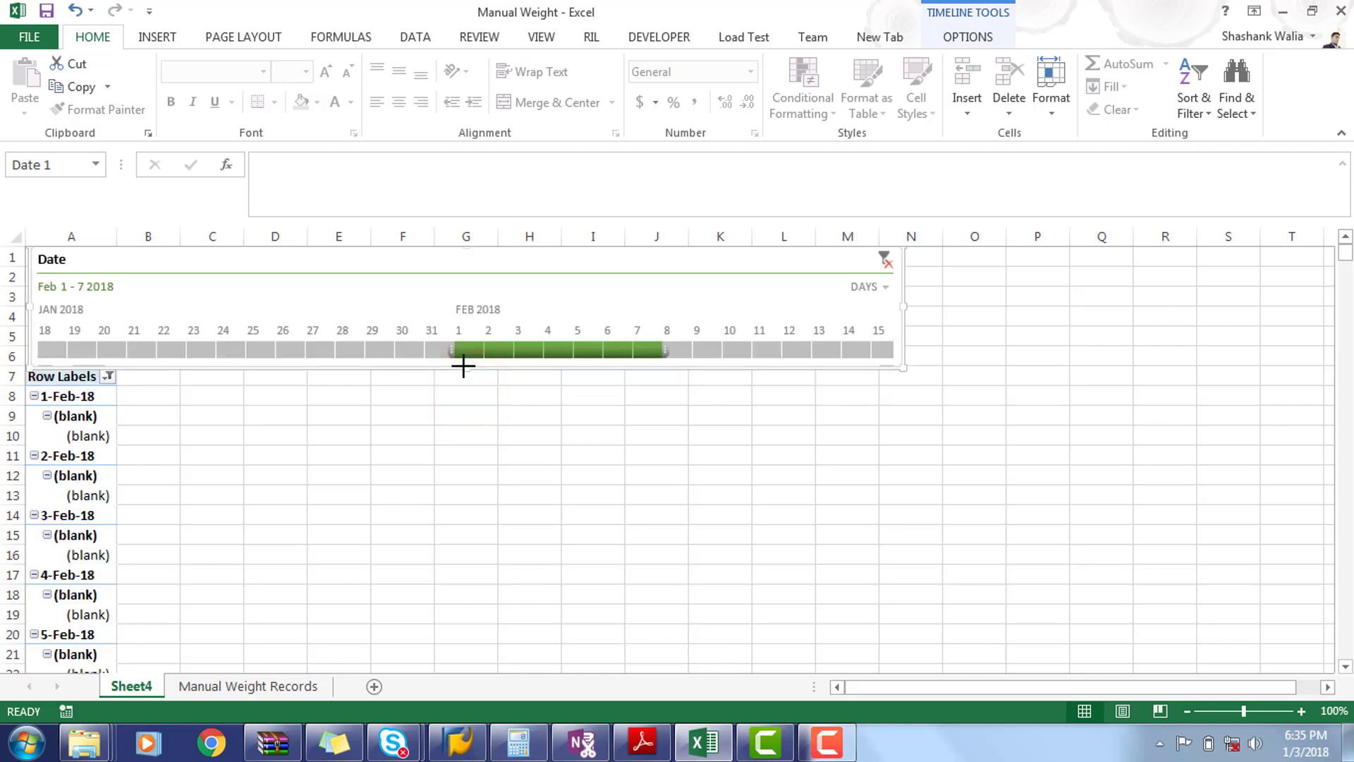
left_click(480, 427)
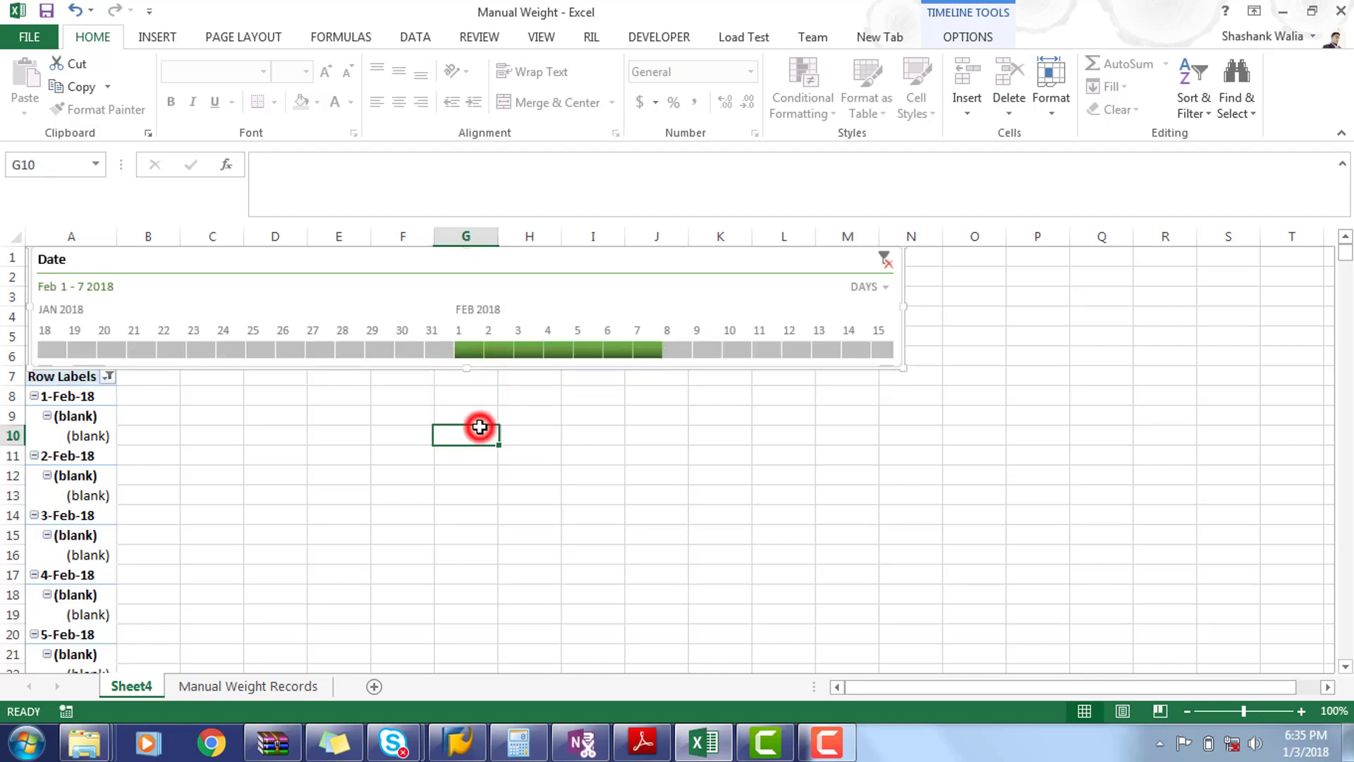
Insert three more blank rows at row 2 to leave a gap between the timeline and the PivotTable
left_click(8, 276)
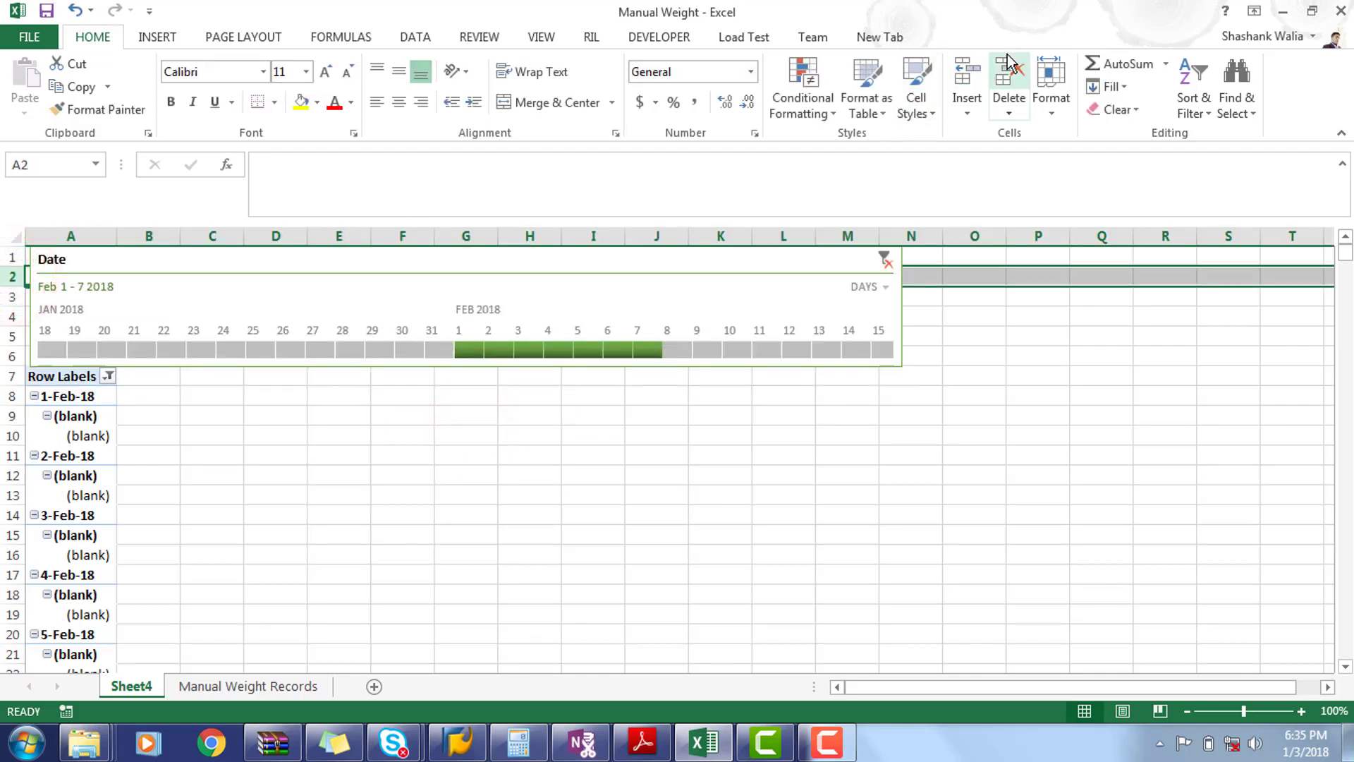
left_click(976, 74)
left_click(977, 74)
left_click(977, 74)
left_click(840, 435)
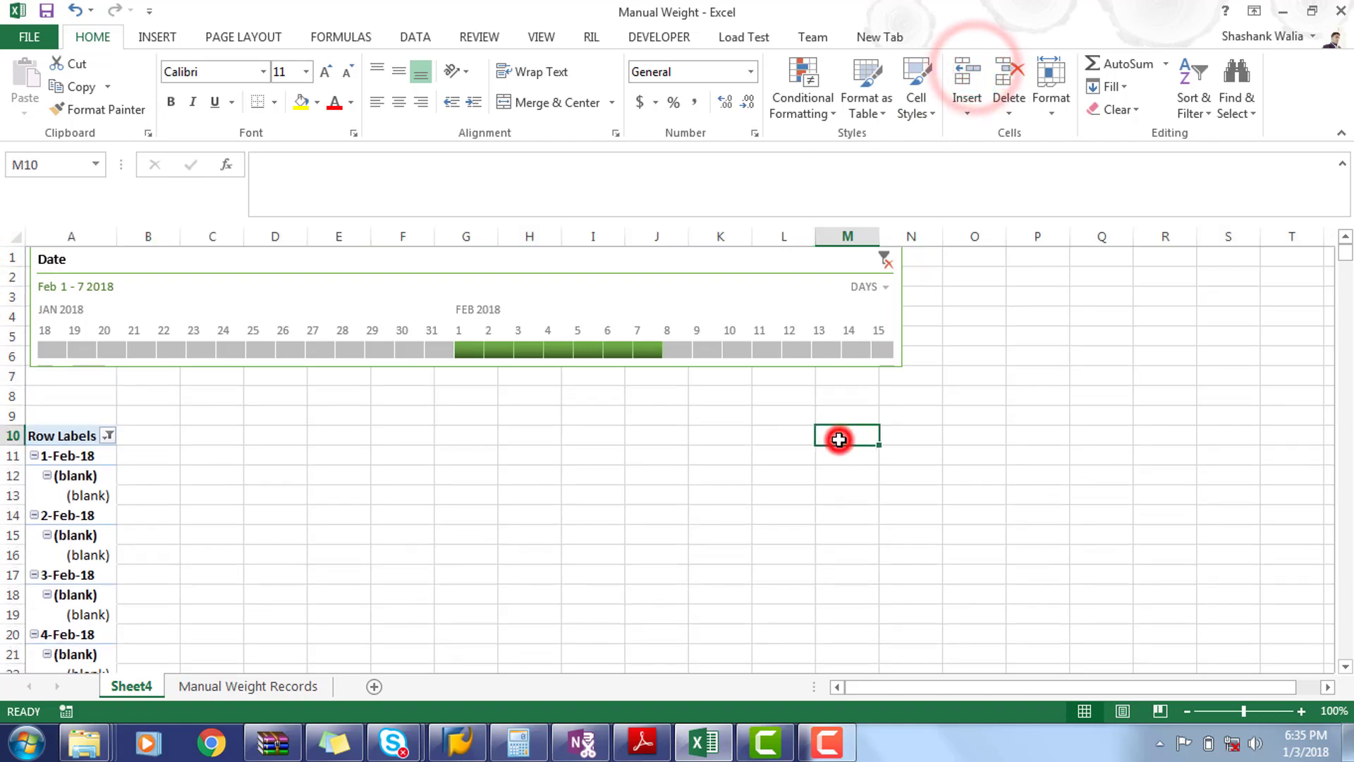
Filter the PivotTable to Feb 1, 2018 with the timeline and switch to the Manual Weight Records sheet to view the source table
left_click(467, 351)
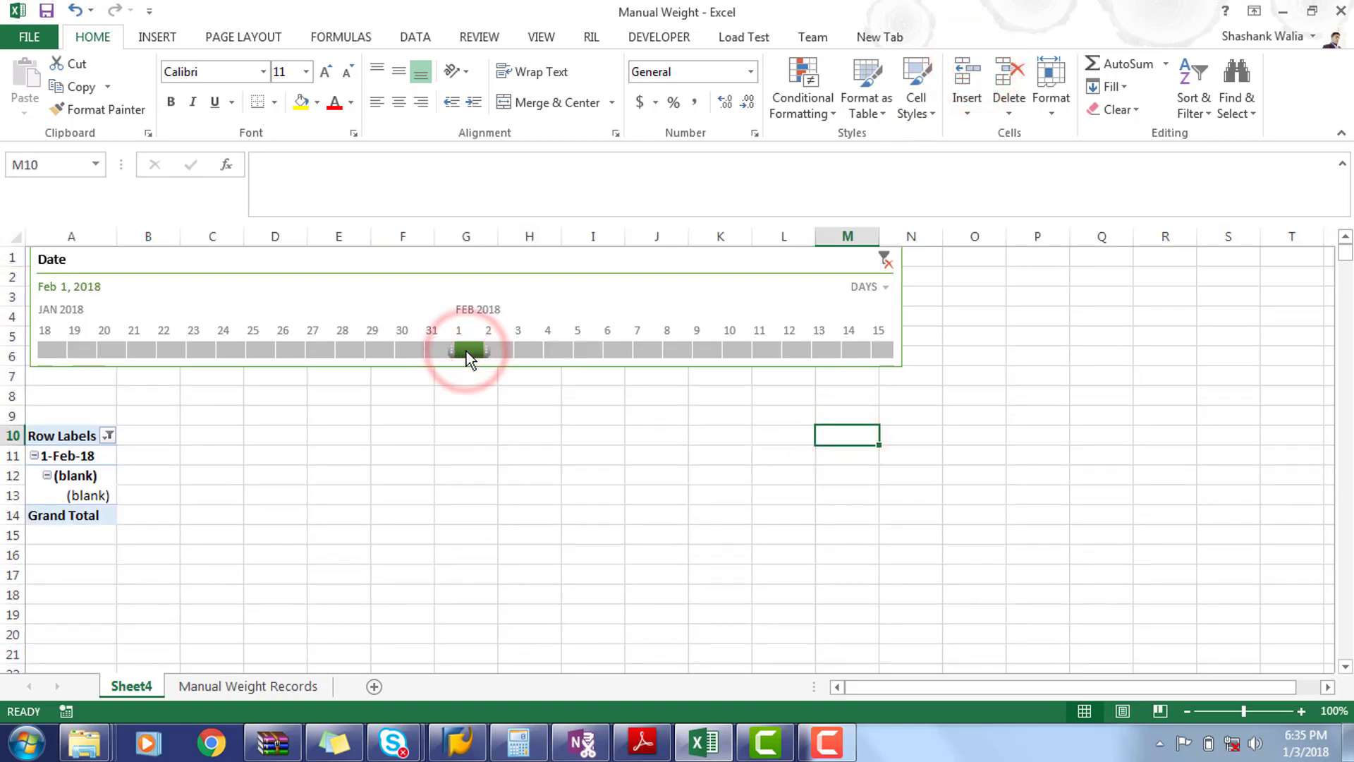
left_click(596, 531)
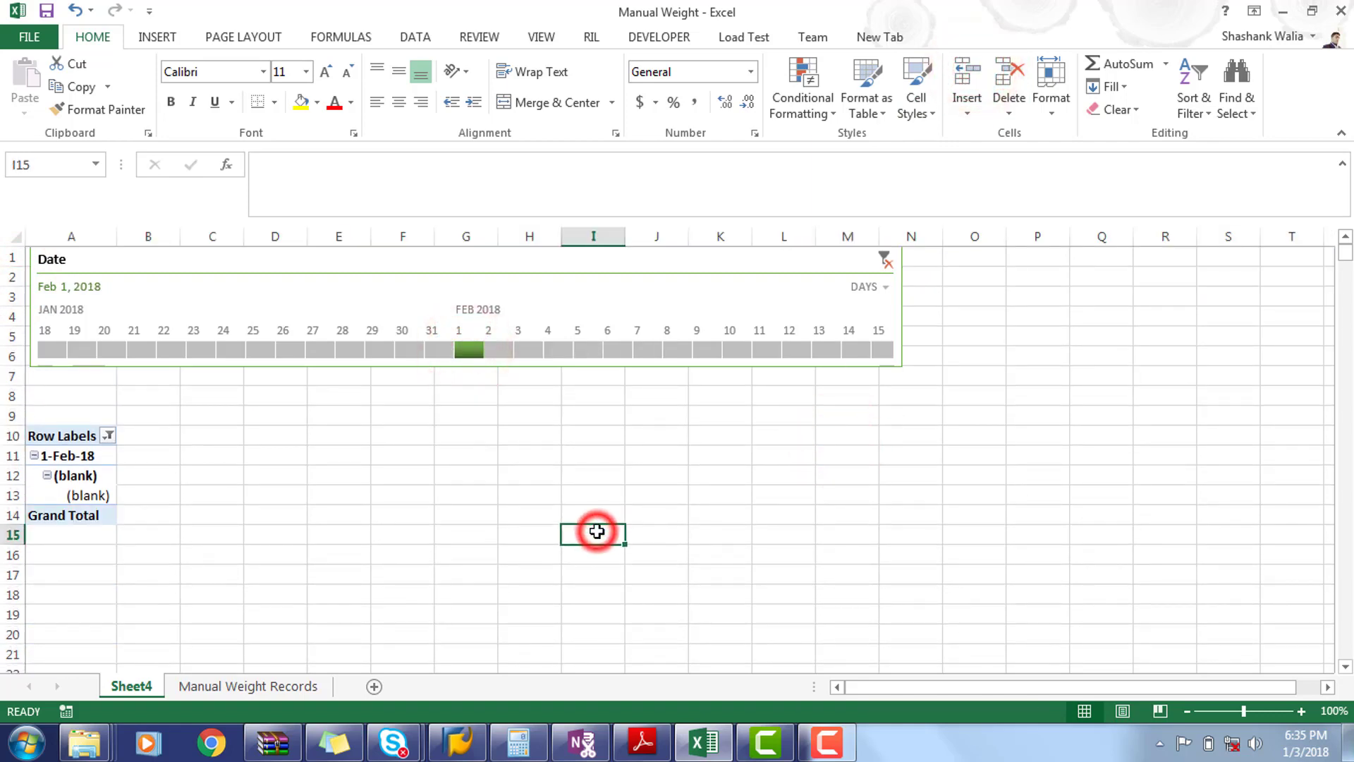
left_click(260, 685)
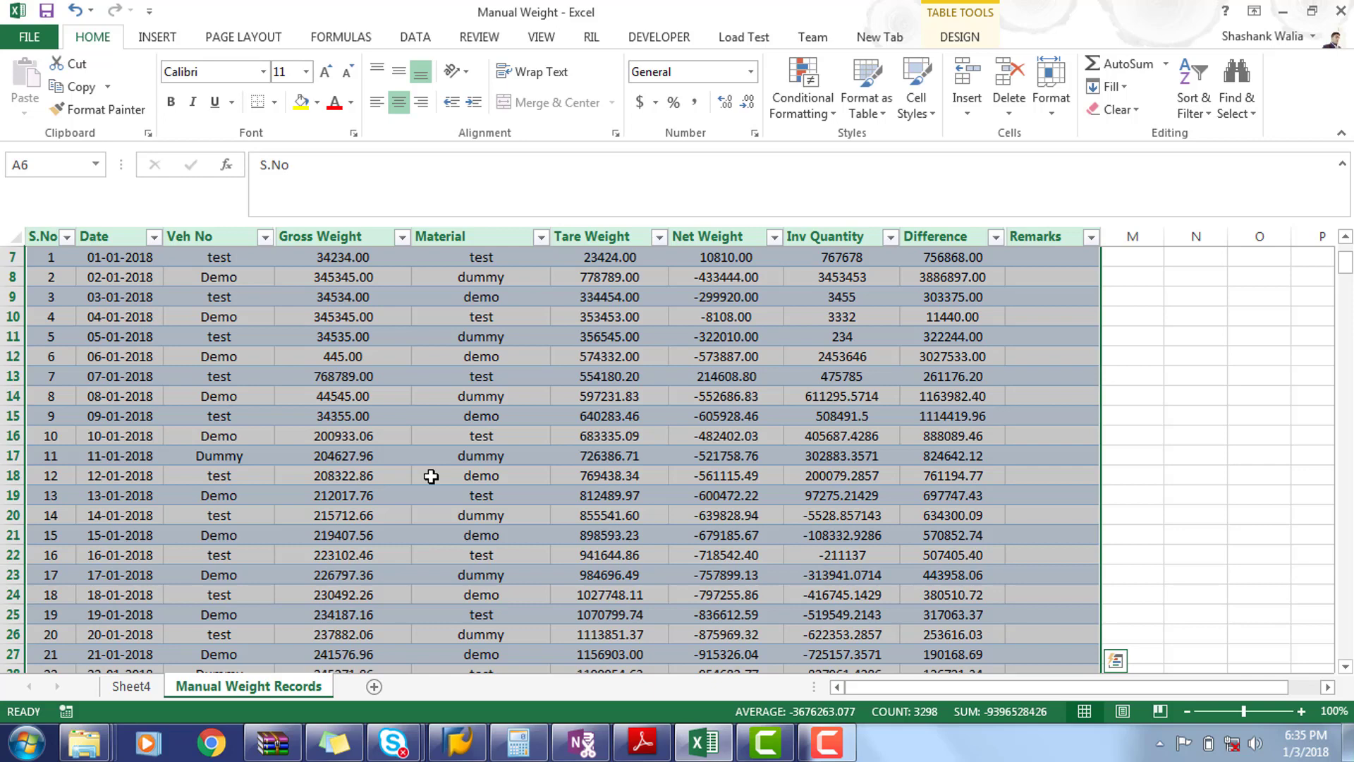
left_click(536, 434)
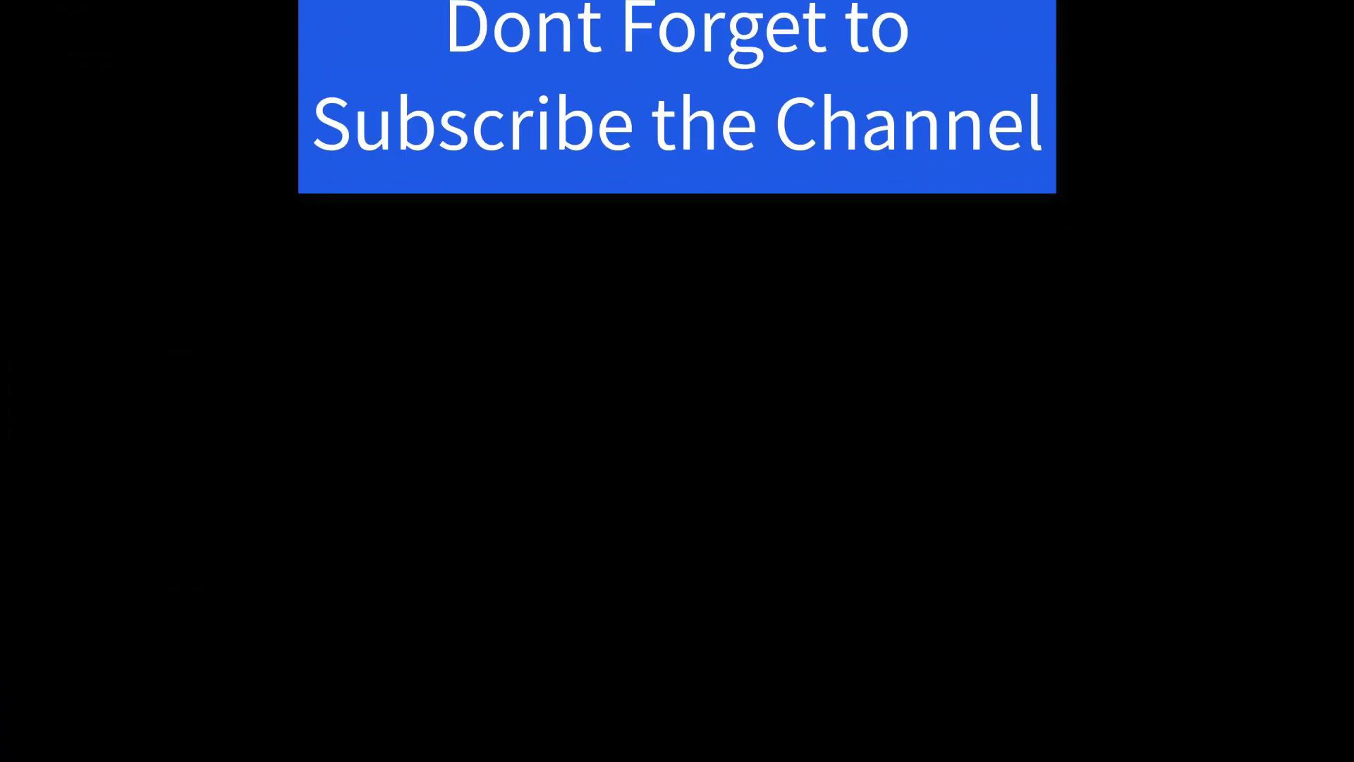